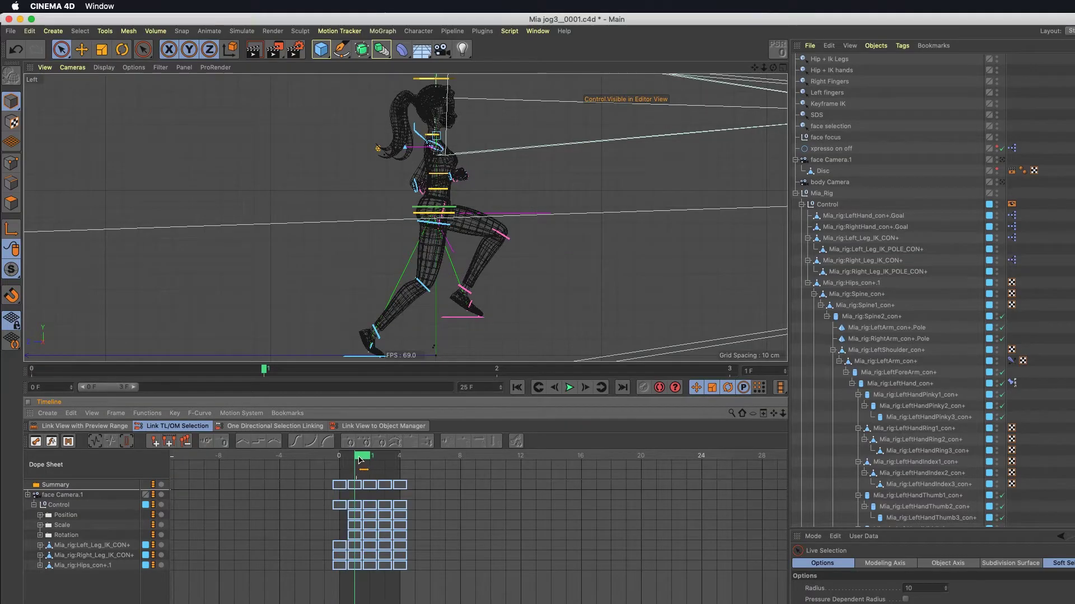
Scrub and loop-play the first jog contact keys, then show all four viewports
mouse_move(359, 460)
mouse_down()
mouse_move(405, 462)
mouse_move(354, 472)
mouse_move(396, 474)
mouse_up()
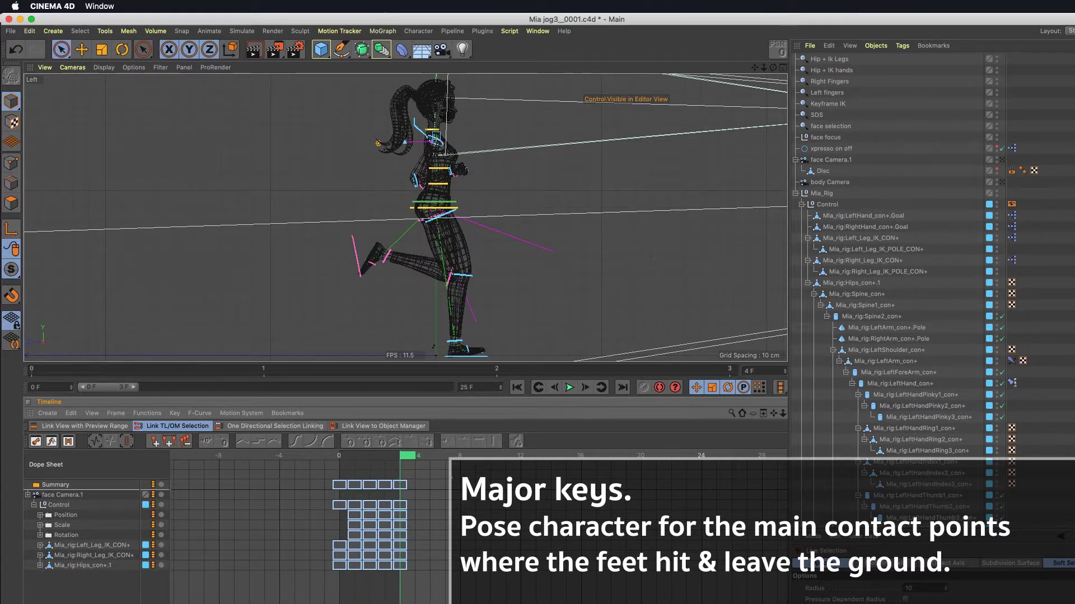
key(F8)
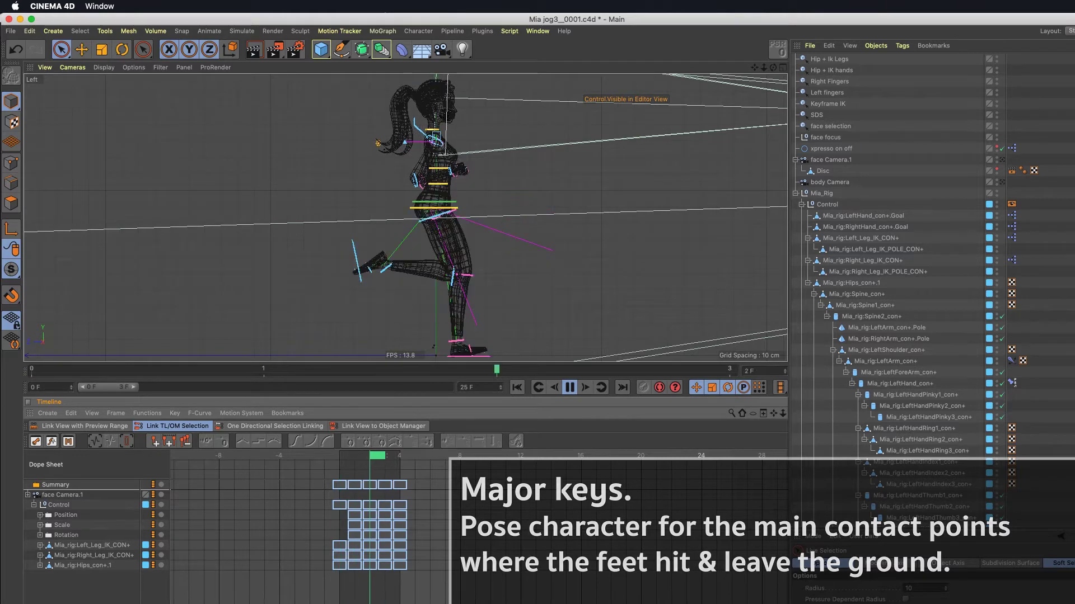
key(F8)
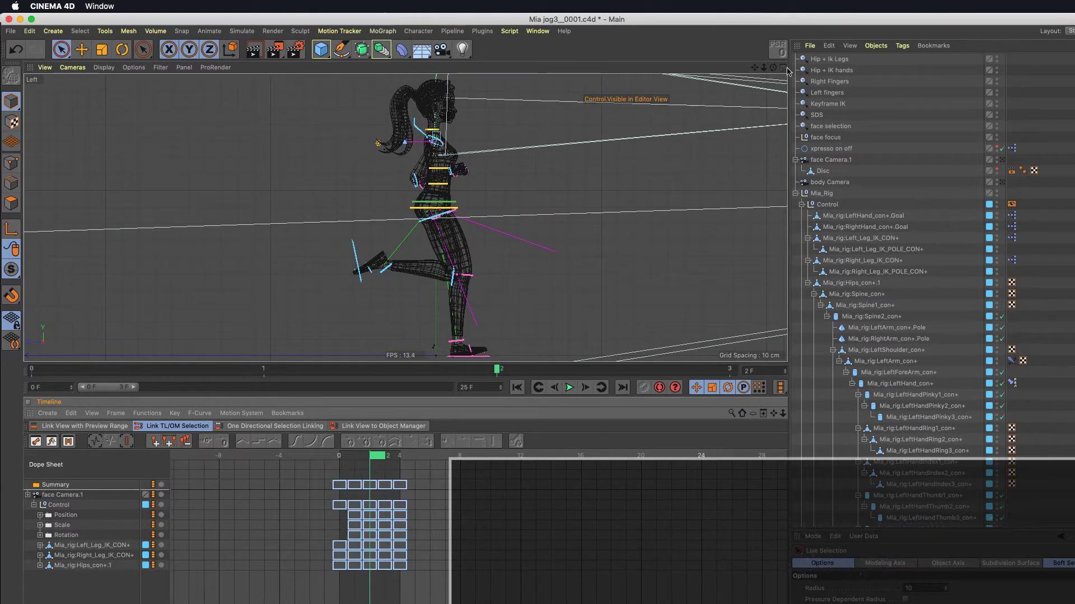
click(783, 68)
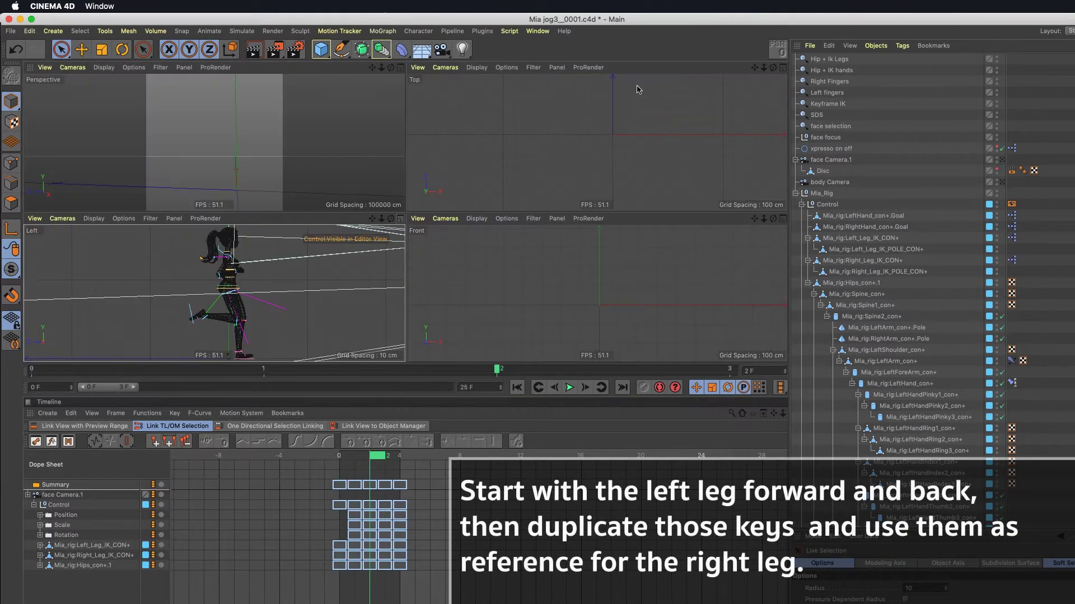
Maximize the Perspective view, orbit to a front three-quarter angle, and play the jog
click(400, 68)
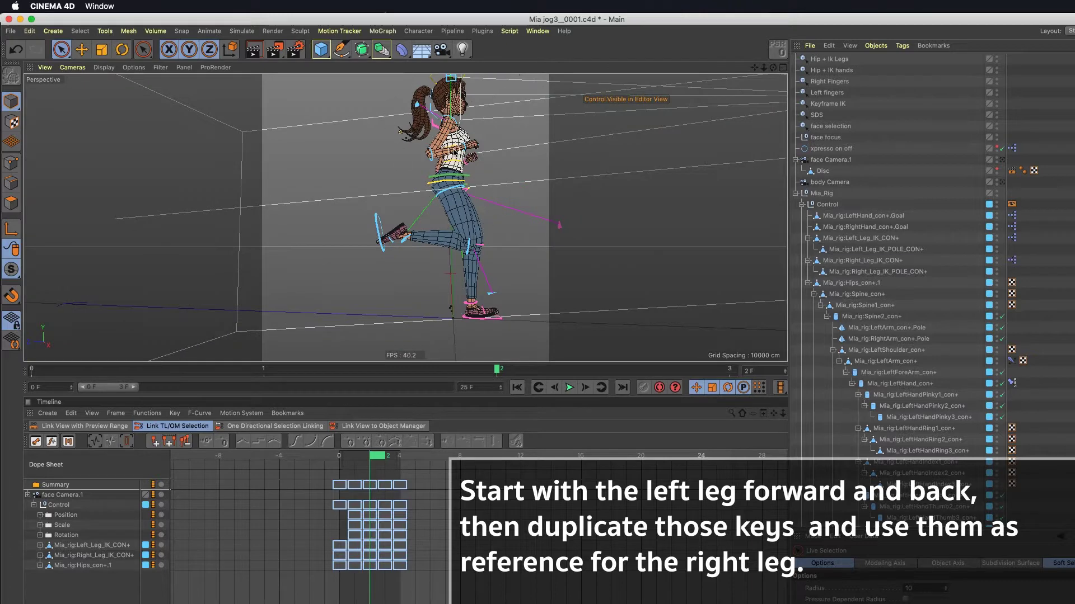
alt+drag(400, 131, 412, 224)
key(F8)
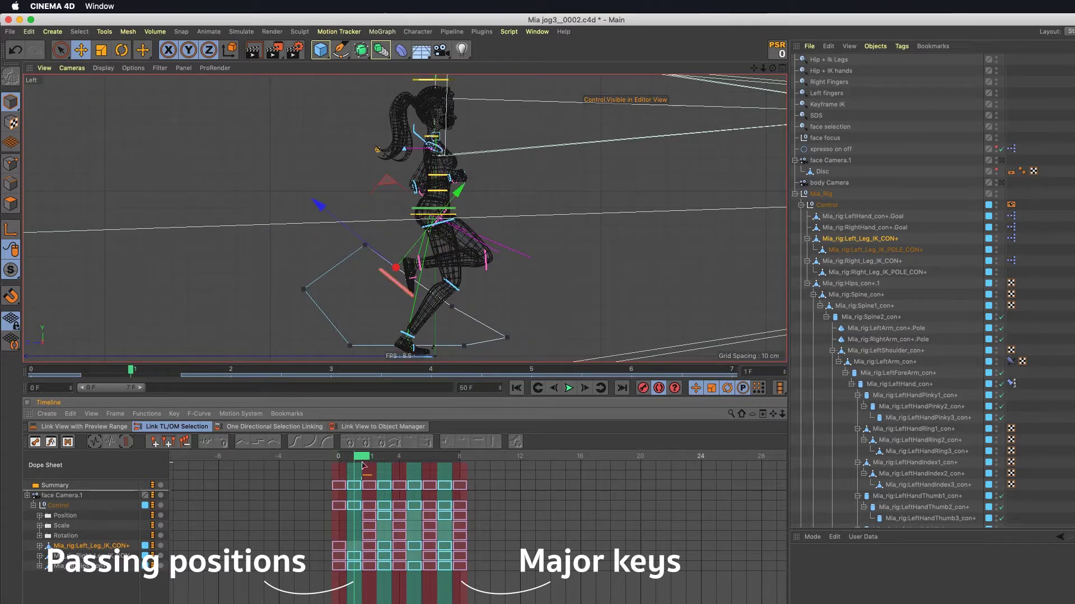
Scrub forward to check the frame-6 pose, then return to frame 0
mouse_move(393, 470)
mouse_down()
mouse_move(460, 468)
mouse_move(359, 469)
mouse_move(461, 474)
mouse_up()
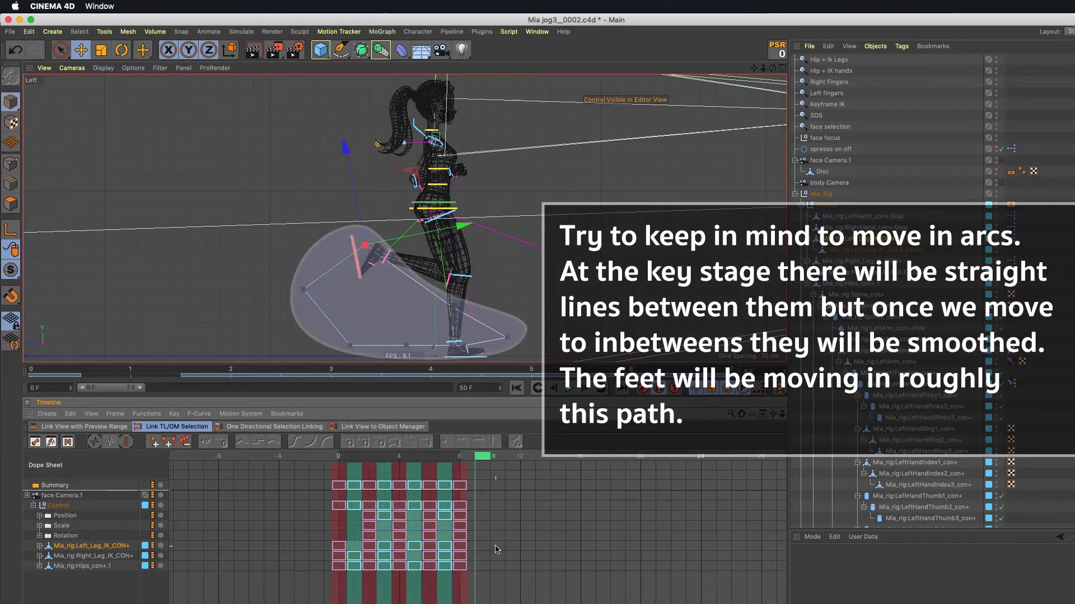
click(343, 460)
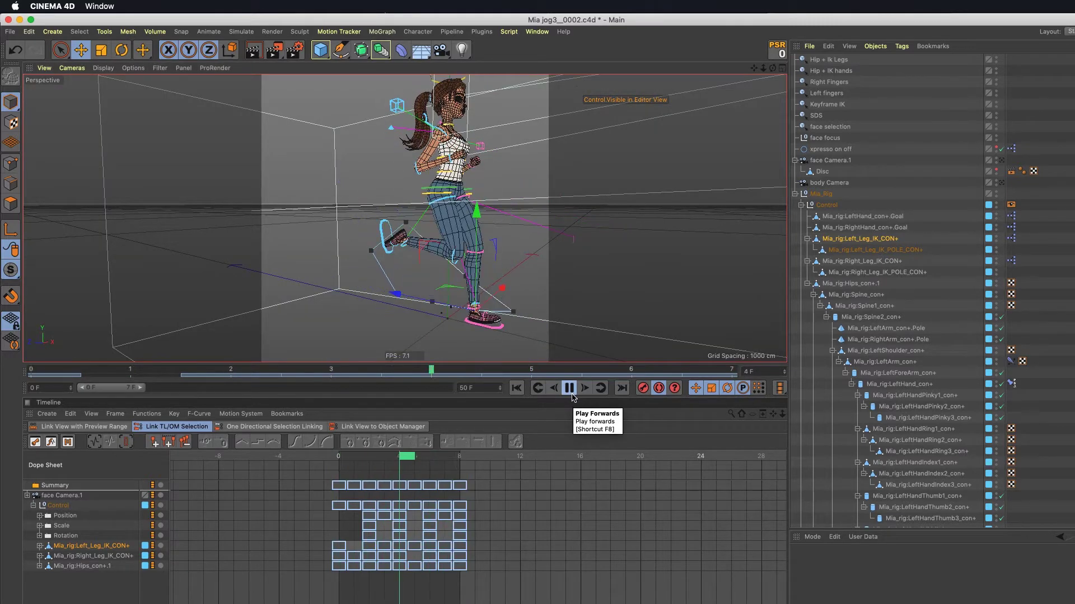
Orbit from back to side view of the running character, then stop and scrub to frame 3
mouse_move(508, 308)
alt+mouse_down()
mouse_move(572, 190)
mouse_move(682, 191)
alt+mouse_up()
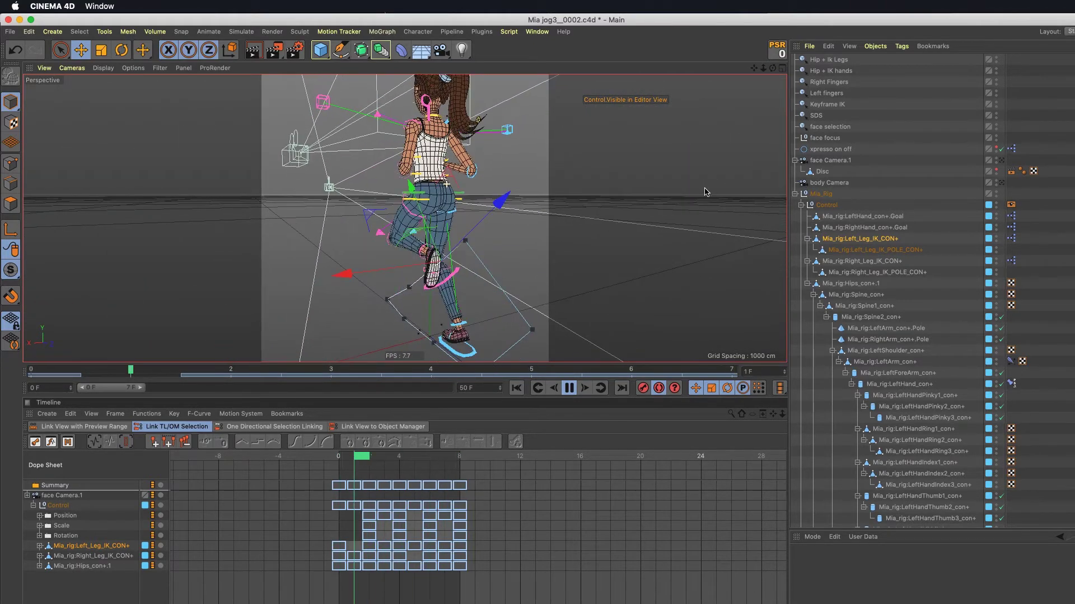
alt+drag(682, 192, 803, 189)
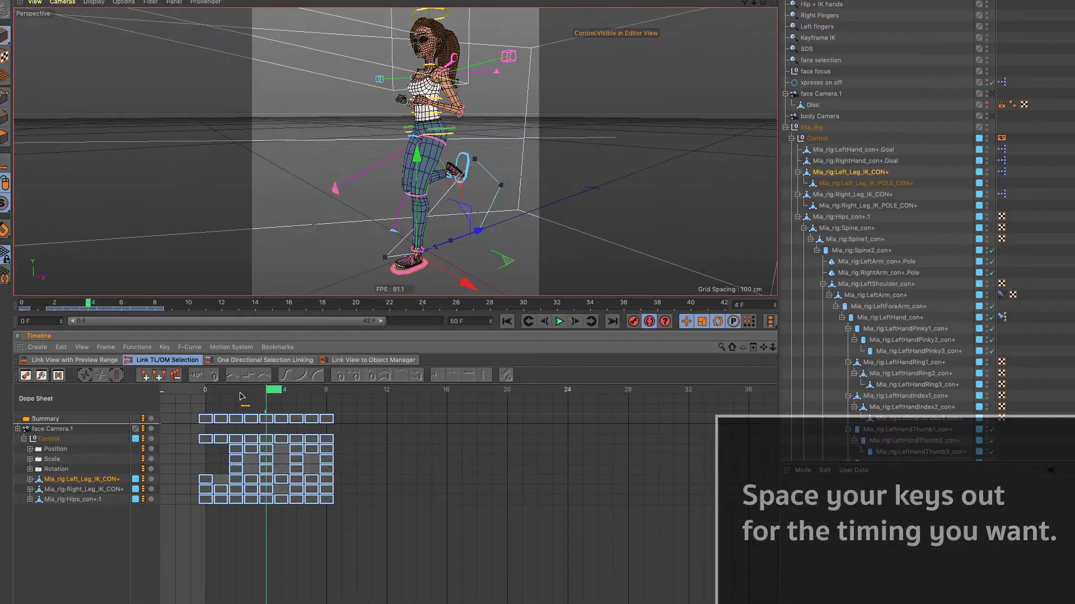
click(229, 462)
mouse_move(218, 395)
mouse_down()
mouse_move(328, 408)
mouse_move(212, 410)
mouse_up()
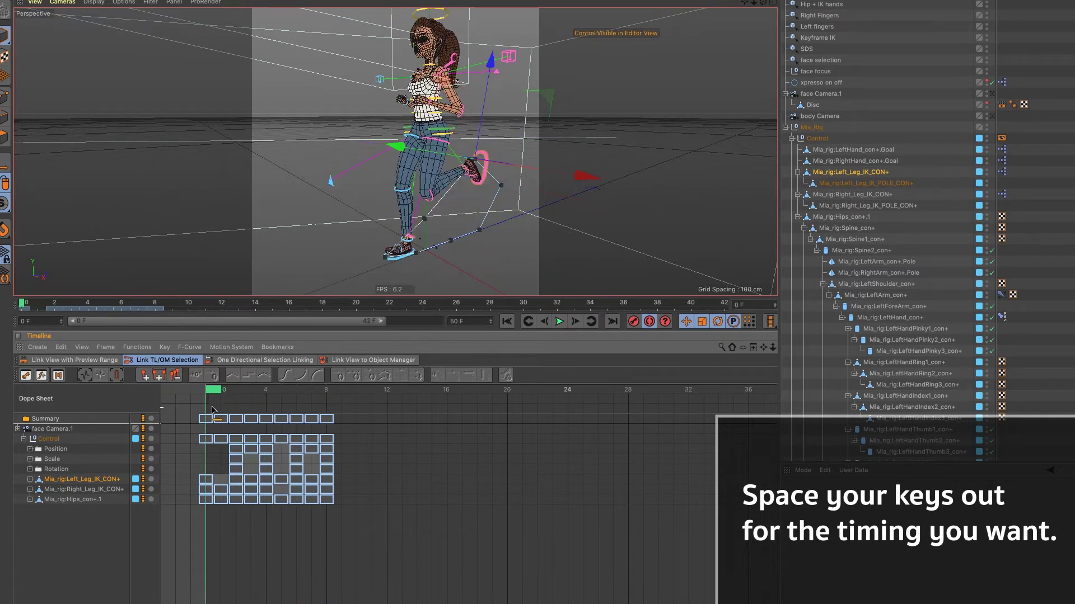
Spread the Dope Sheet key columns four frames apart, with the last column at frame 32
drag(348, 420, 213, 534)
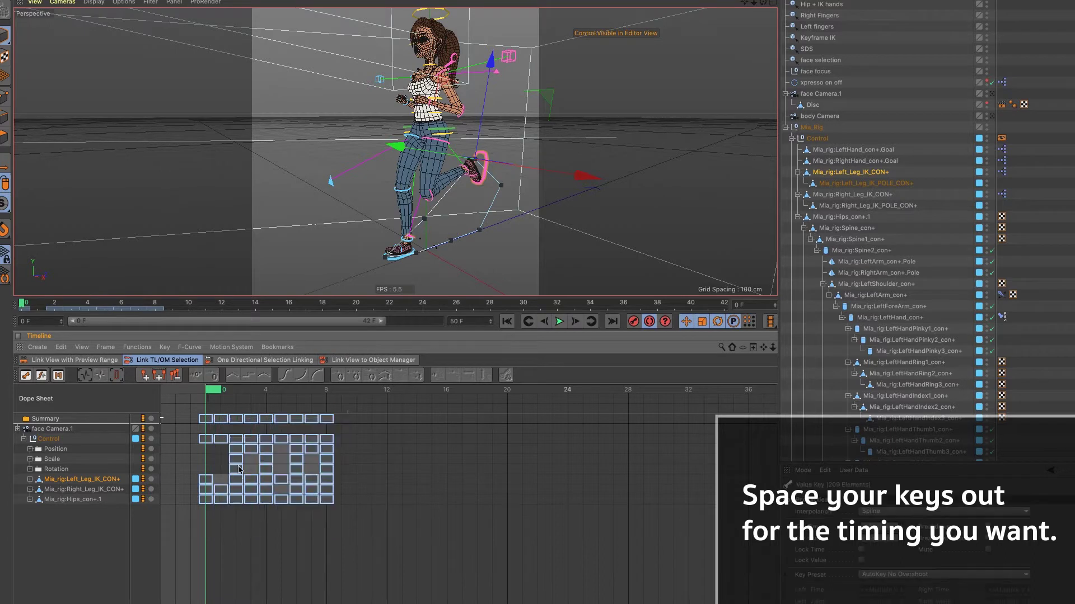
drag(247, 425, 271, 429)
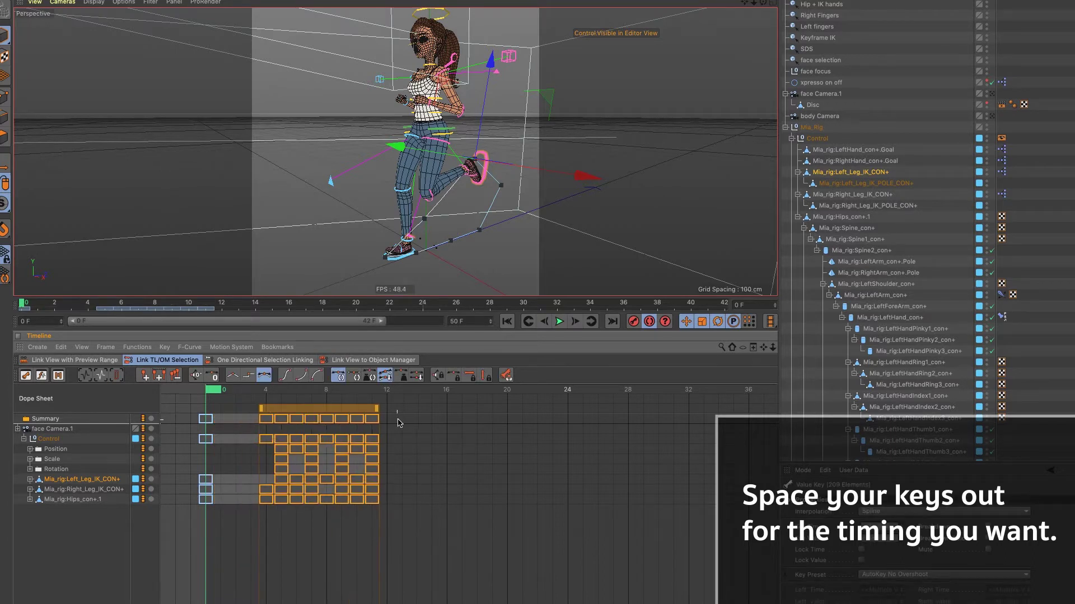
mouse_move(399, 421)
mouse_down()
mouse_move(305, 455)
mouse_move(274, 514)
mouse_up()
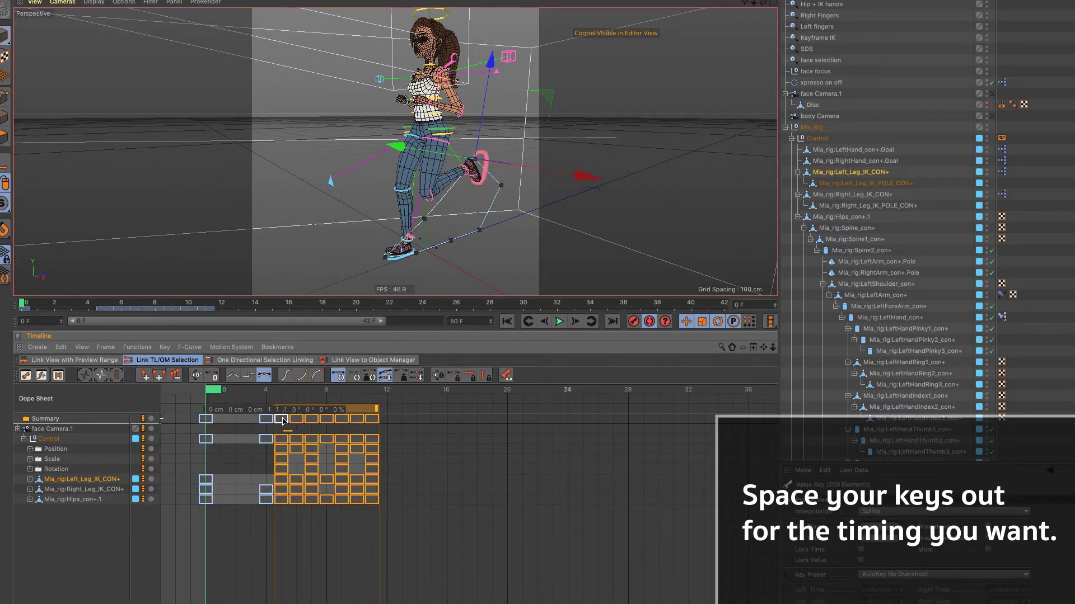
drag(319, 421, 327, 423)
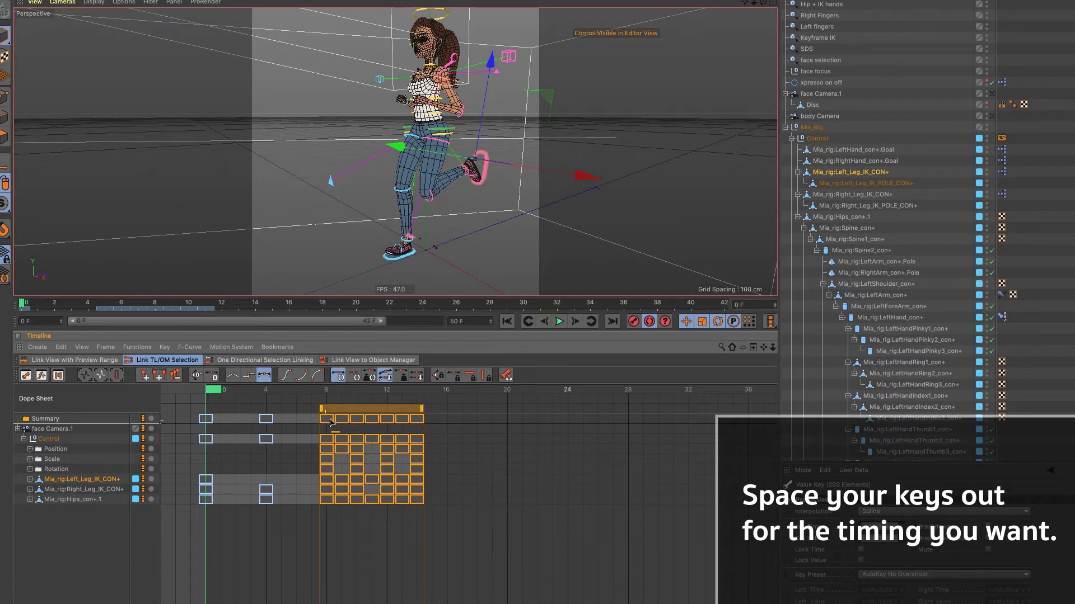
click(330, 422)
drag(347, 442, 689, 458)
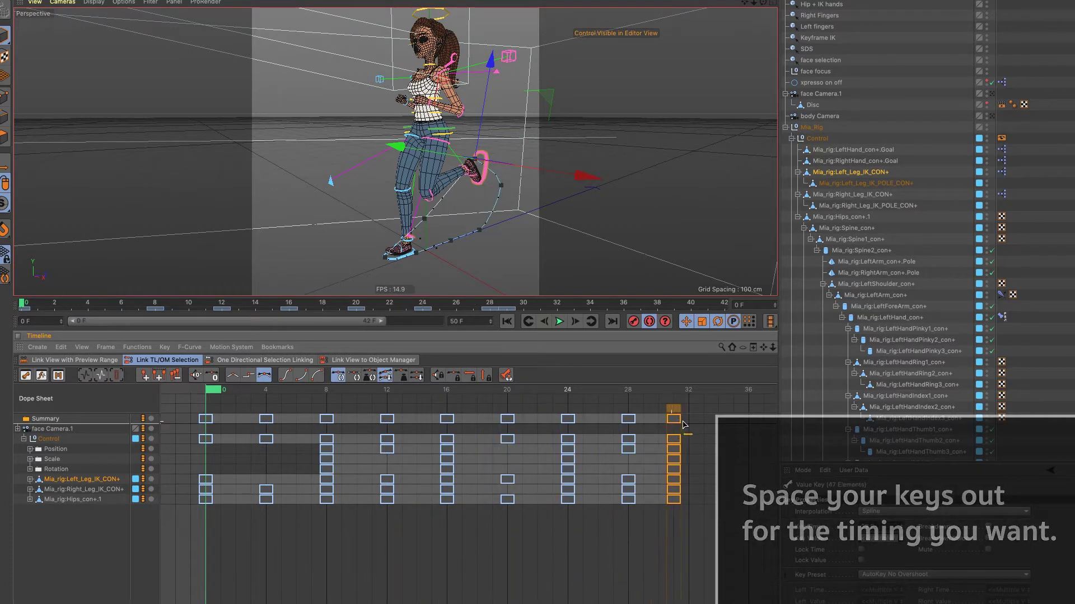
click(659, 543)
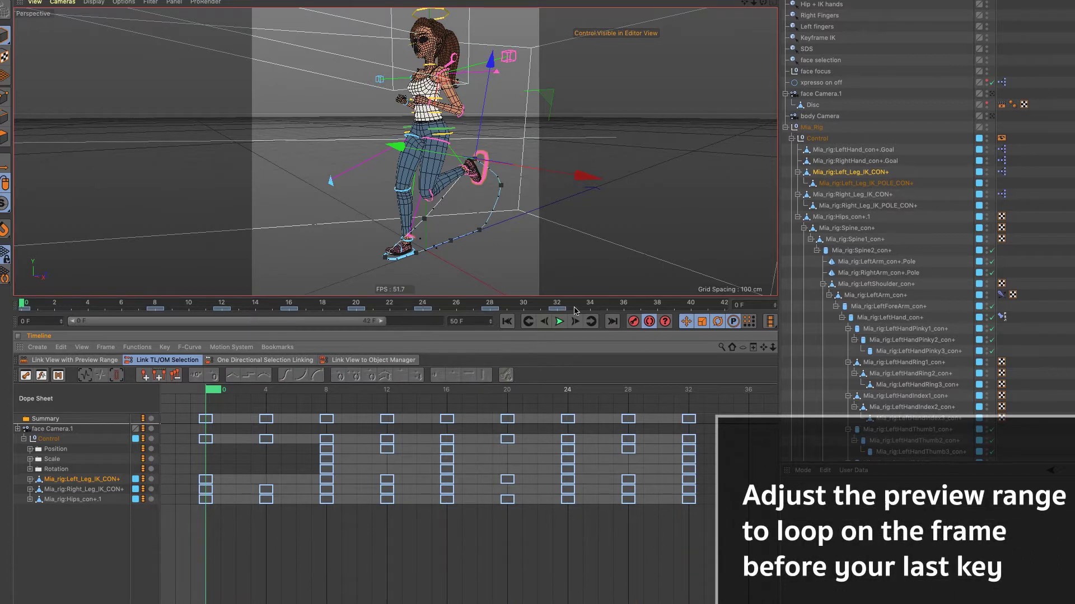
End the preview loop before frame 32, review the tweens from the side, and select the Control keys
mouse_move(382, 323)
mouse_down()
mouse_move(295, 323)
mouse_move(303, 328)
mouse_up()
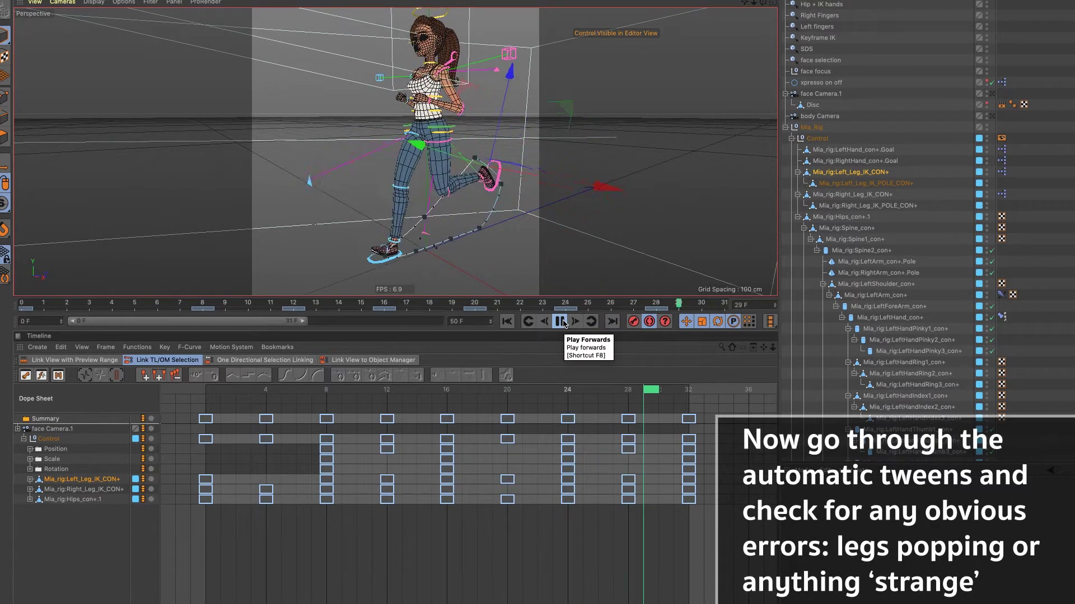
click(561, 322)
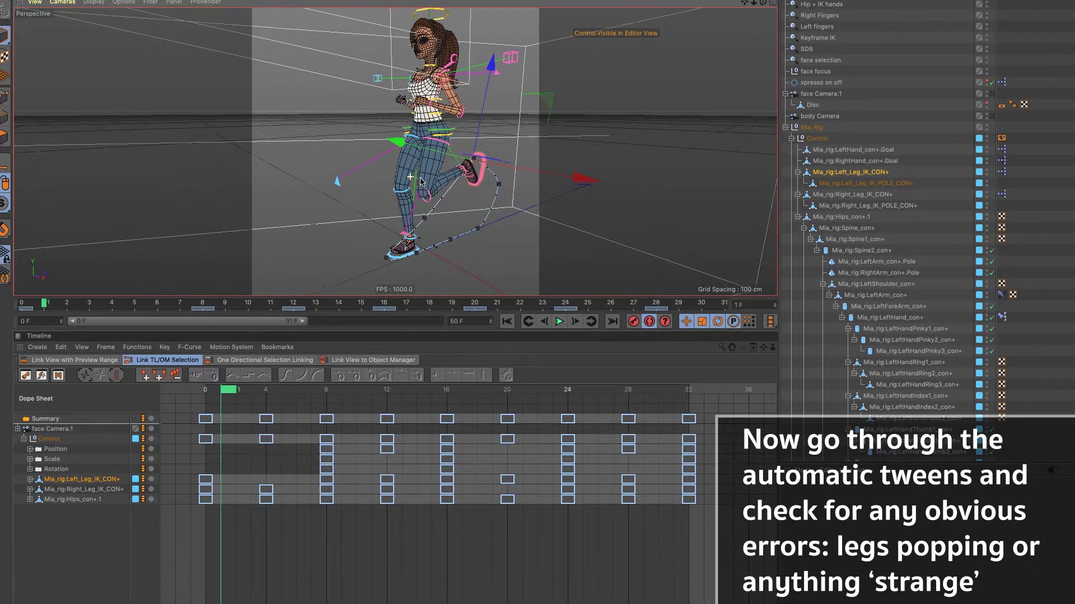
alt+drag(442, 206, 663, 173)
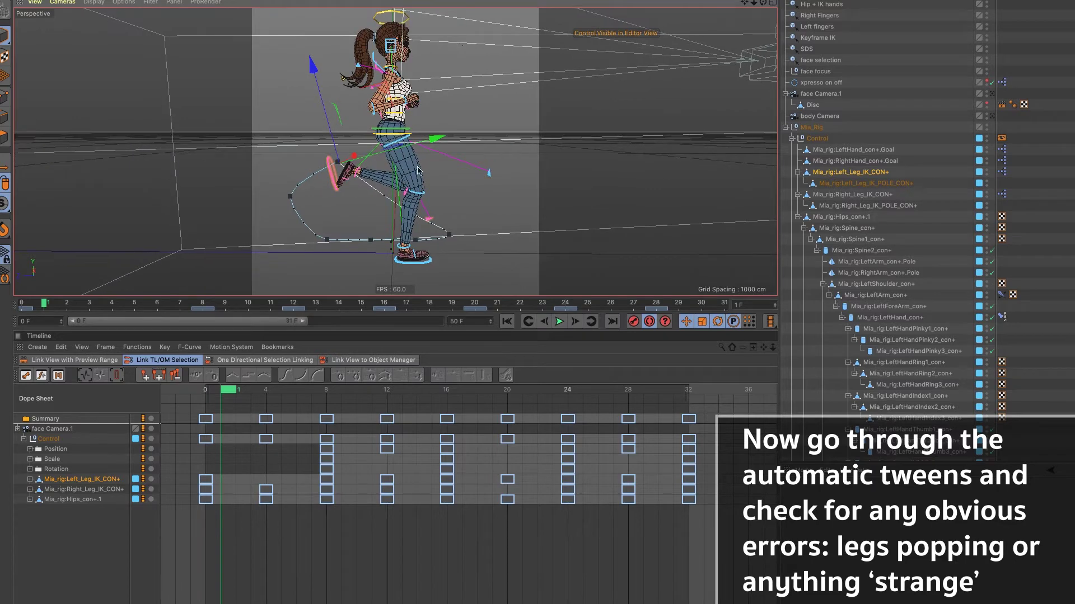
alt+drag(420, 174, 427, 186)
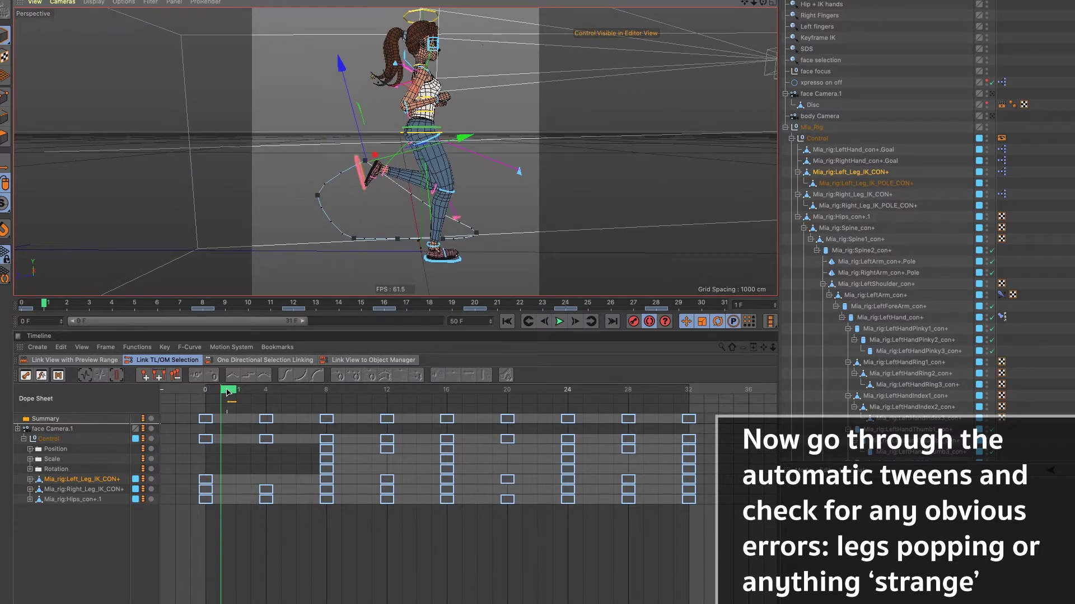
drag(228, 392, 213, 391)
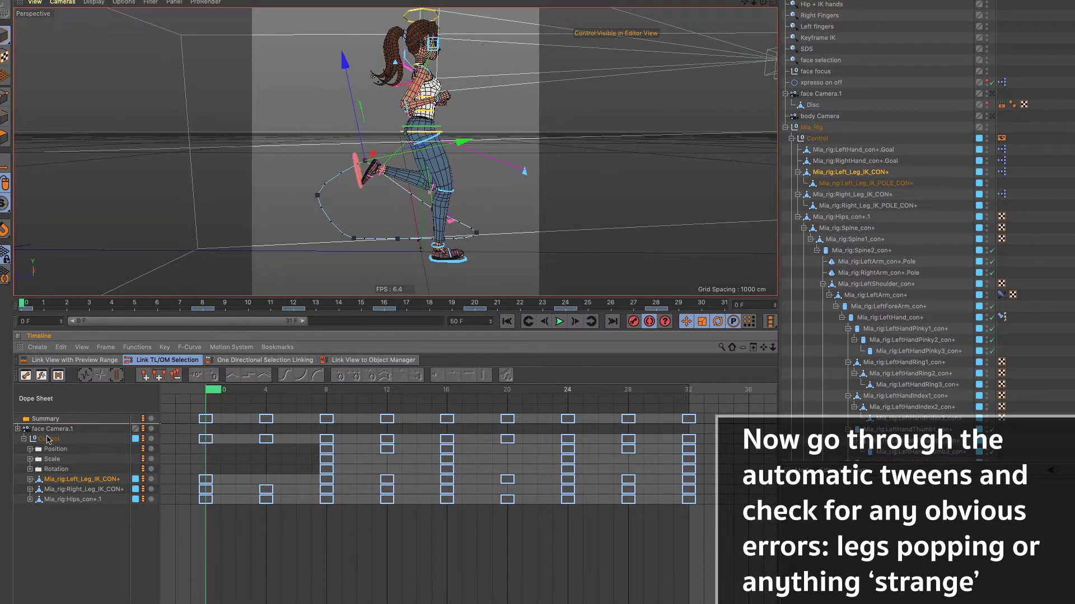
click(48, 439)
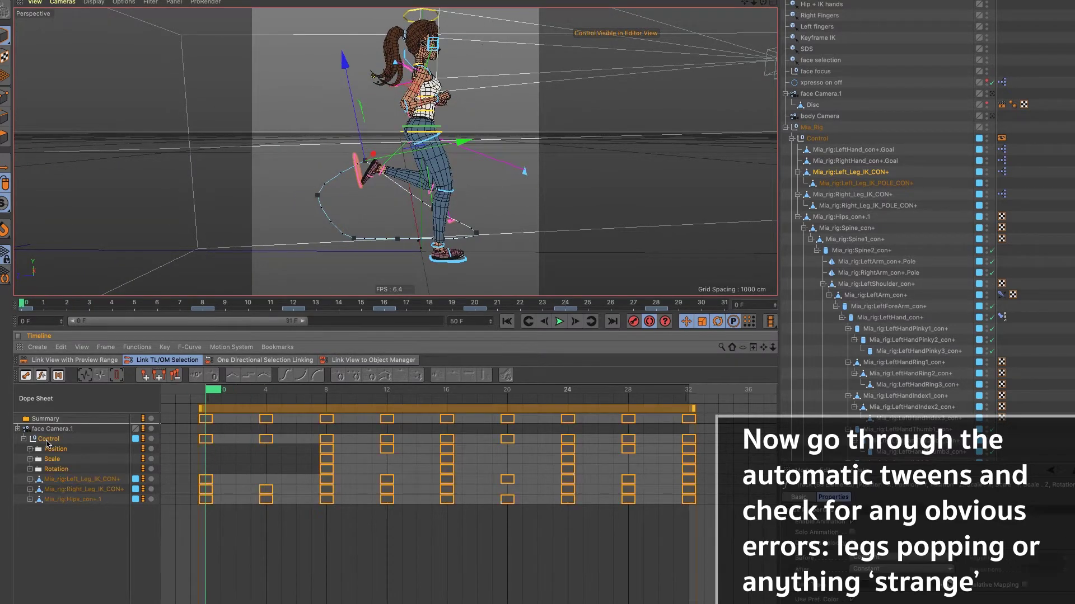
Isolate and frame the Control's Position . Y F-curve, then scrub frames 7 to 10
click(43, 377)
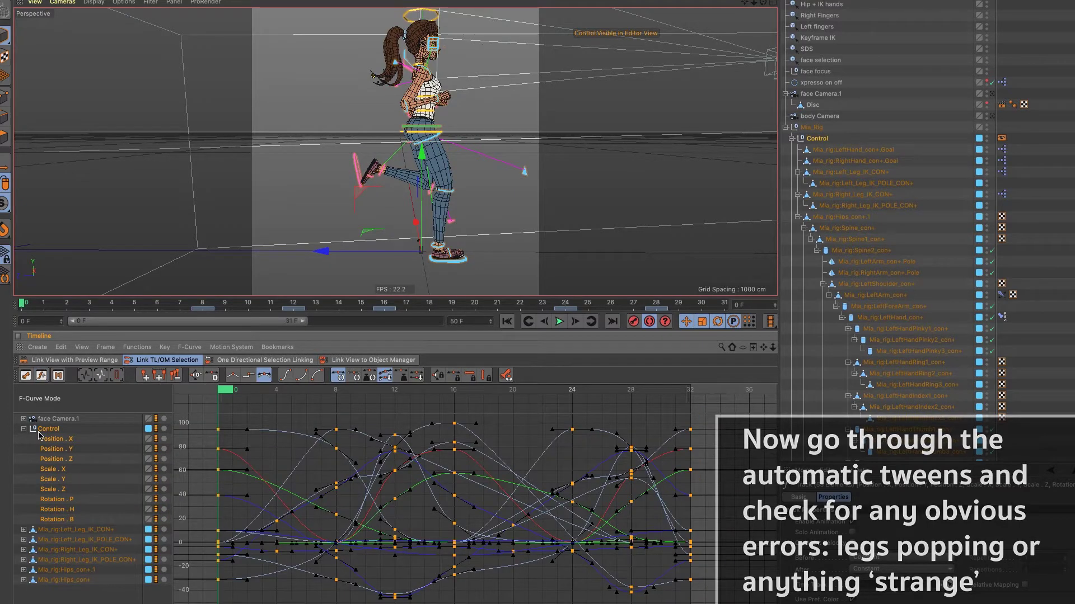
click(61, 449)
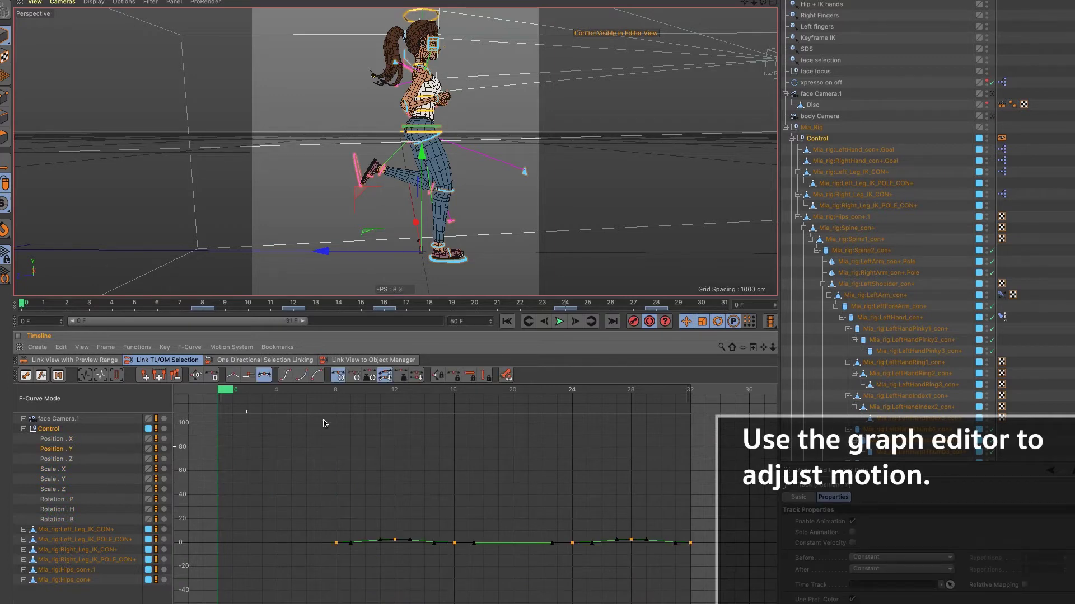
key(h)
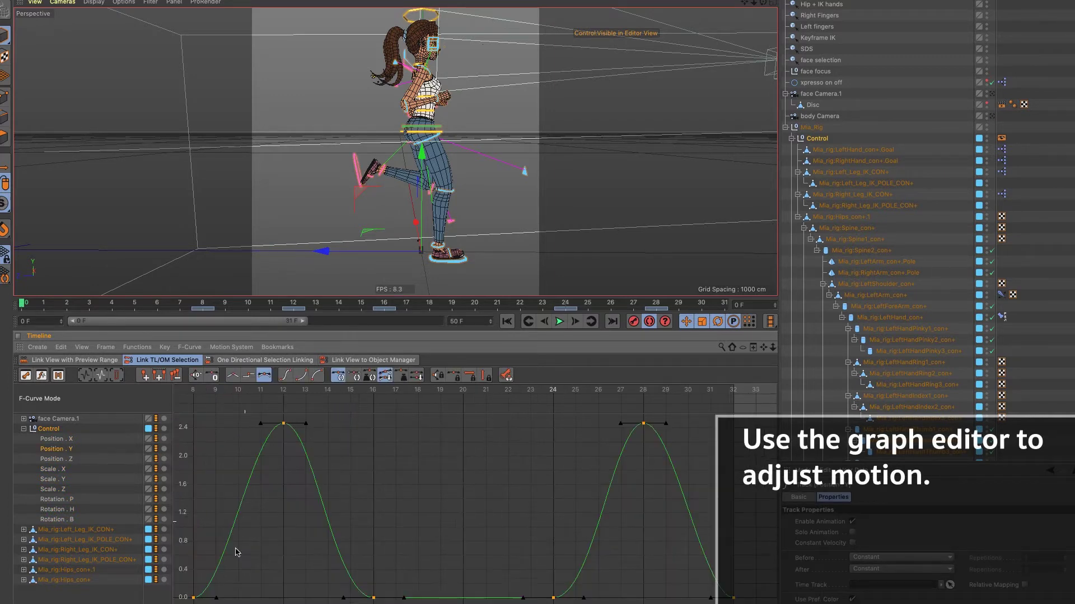
middle_drag(198, 391, 267, 404)
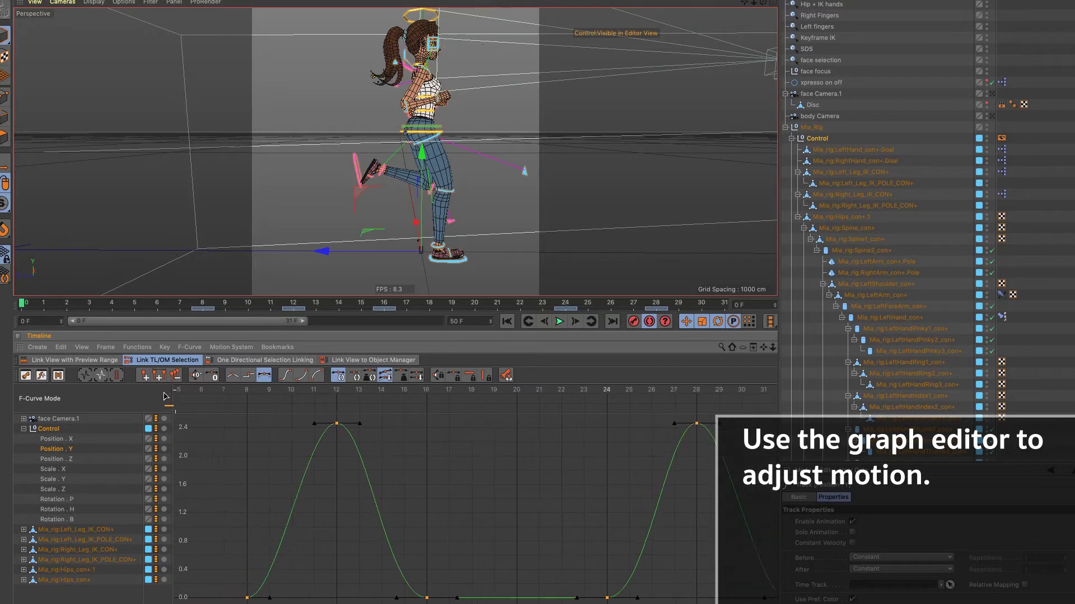
drag(292, 395, 276, 399)
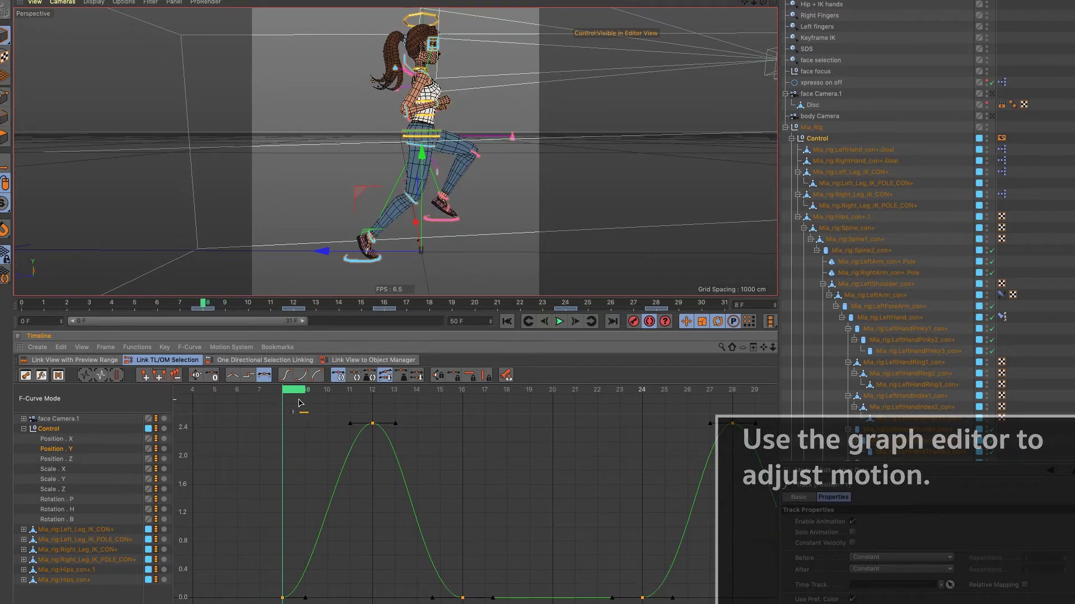
drag(275, 398, 330, 406)
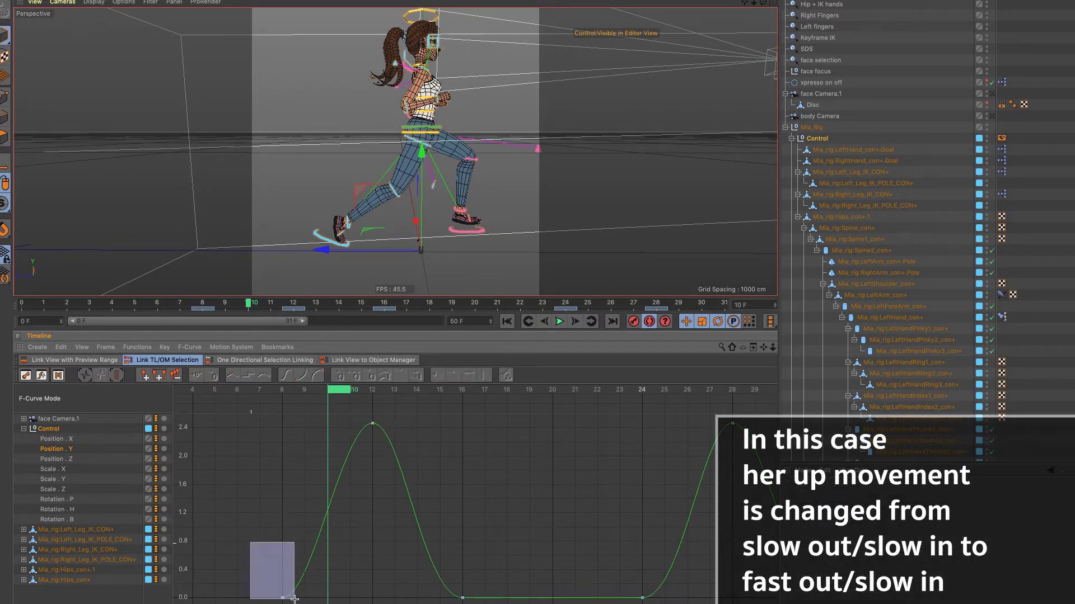
Make the Position . Y curve rise fast out of frame 8 and drop steeply into frame 16
drag(250, 543, 308, 603)
drag(296, 561, 303, 516)
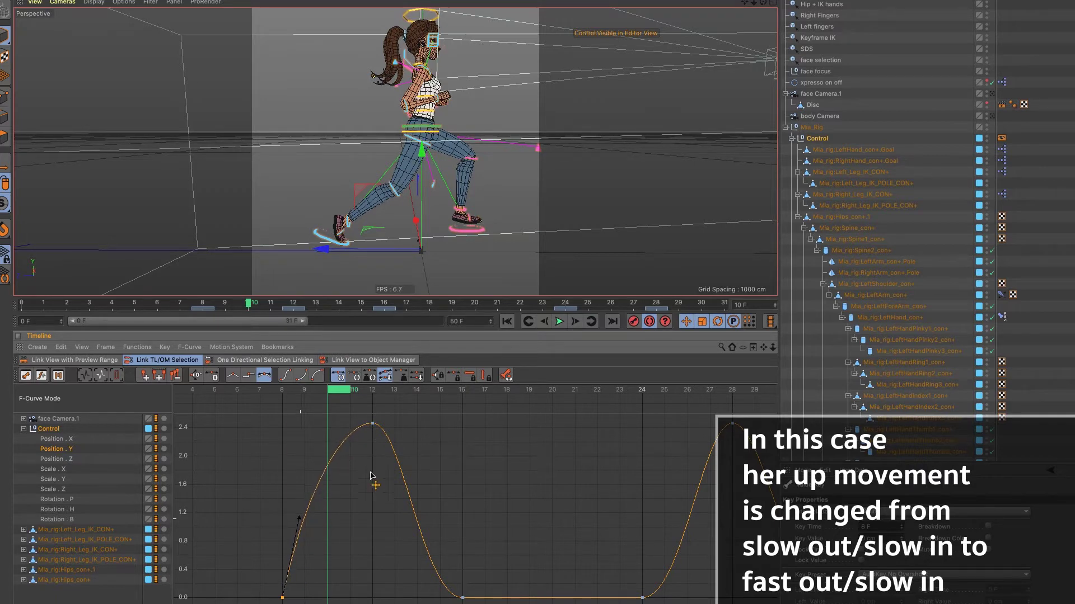
drag(480, 603, 441, 515)
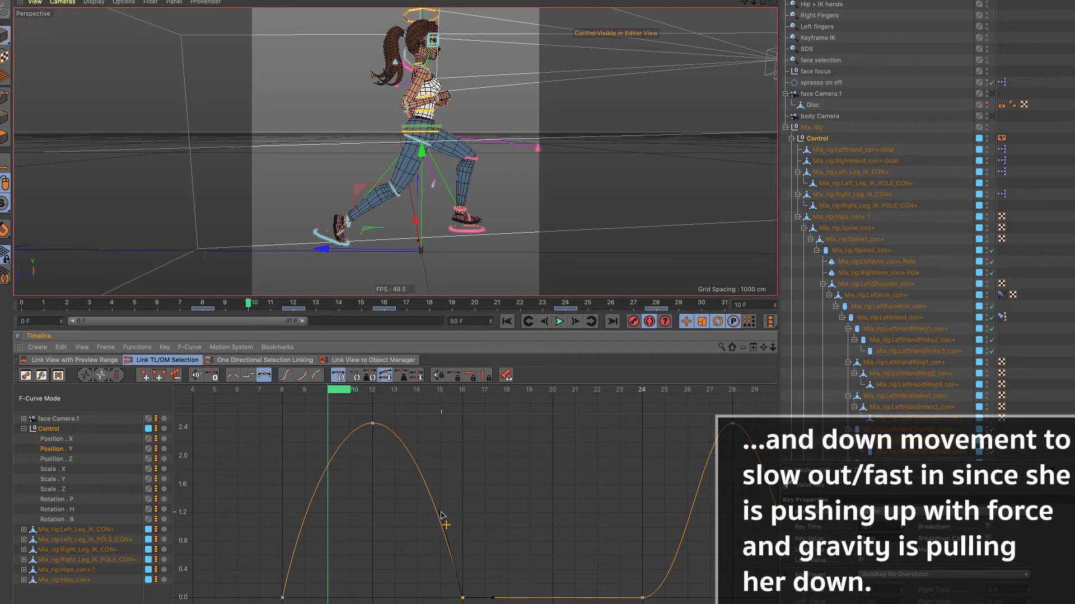
click(642, 598)
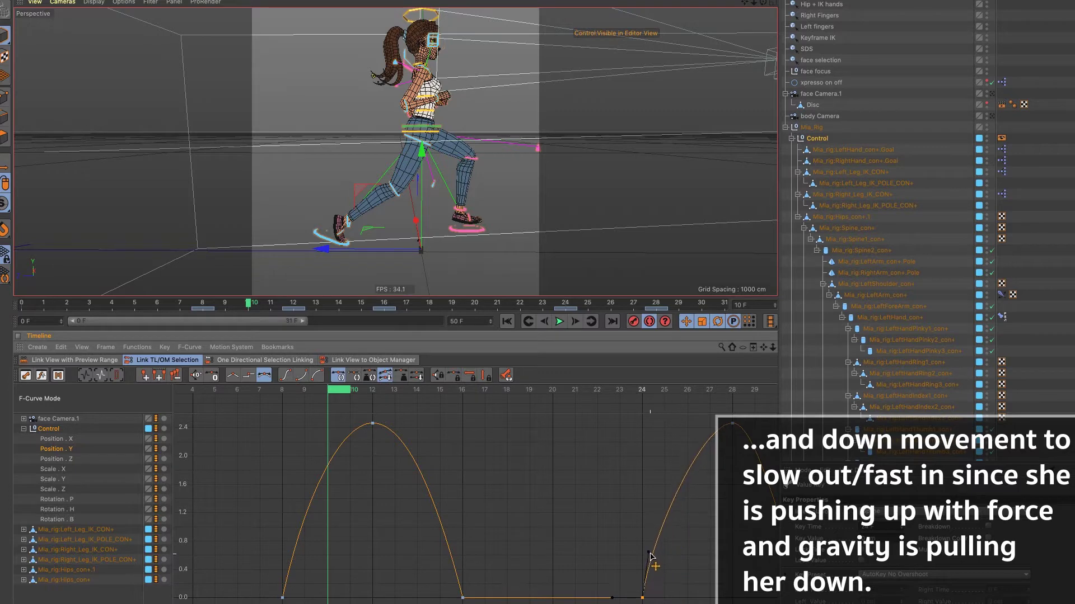
drag(762, 351, 730, 351)
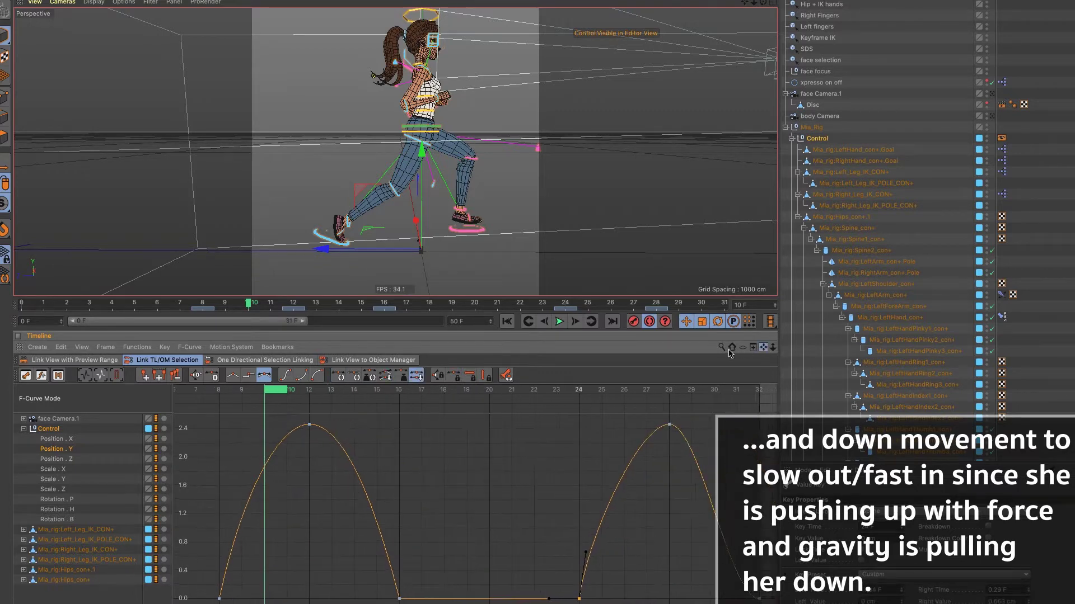
click(735, 591)
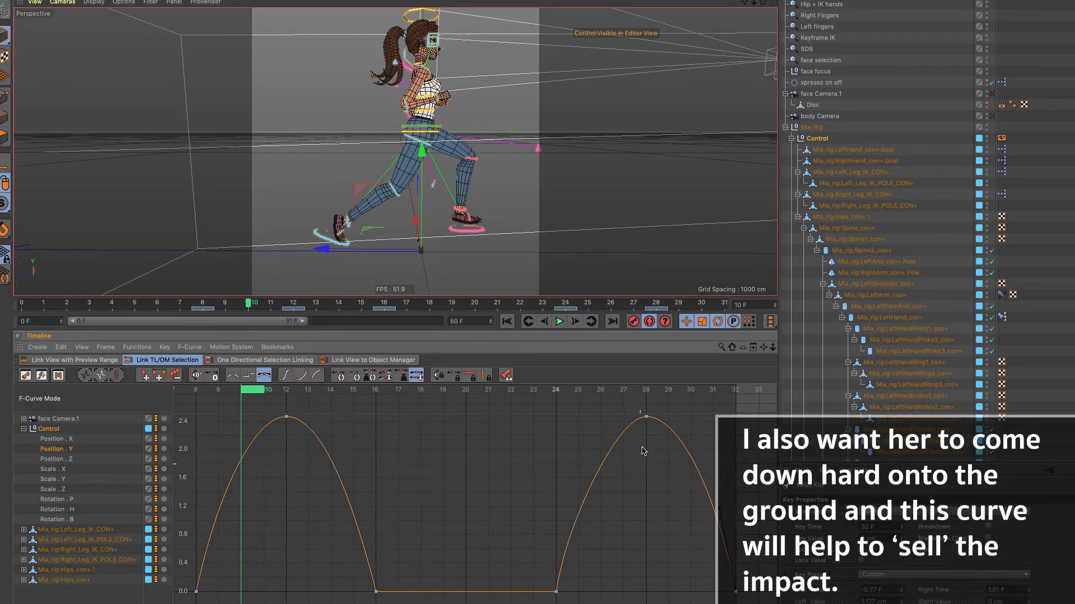
Round the frame-28 peak by widening its left and right tangents
click(640, 418)
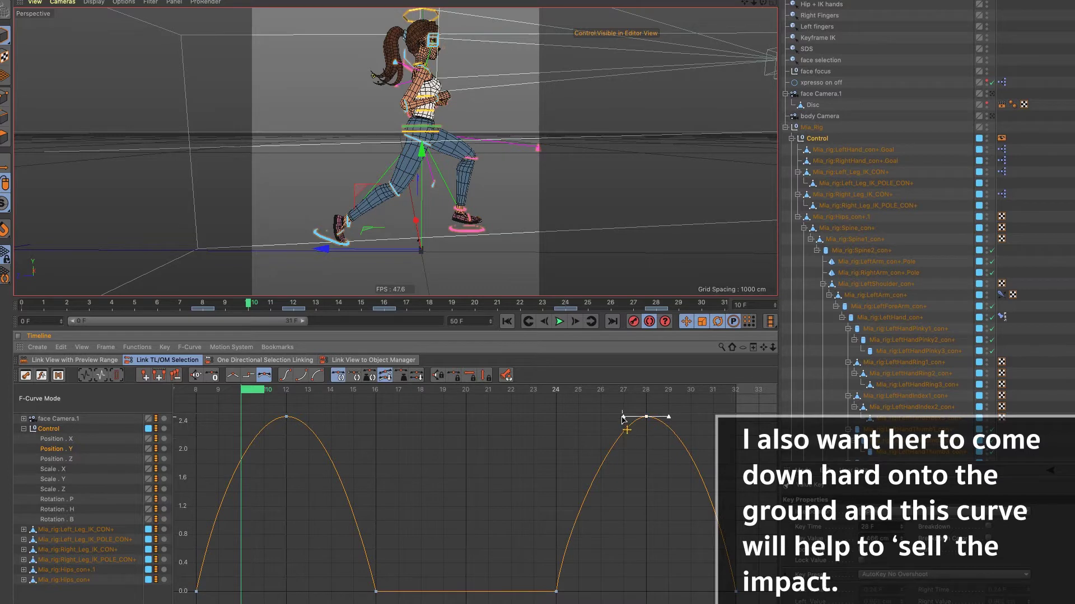
drag(623, 417, 606, 450)
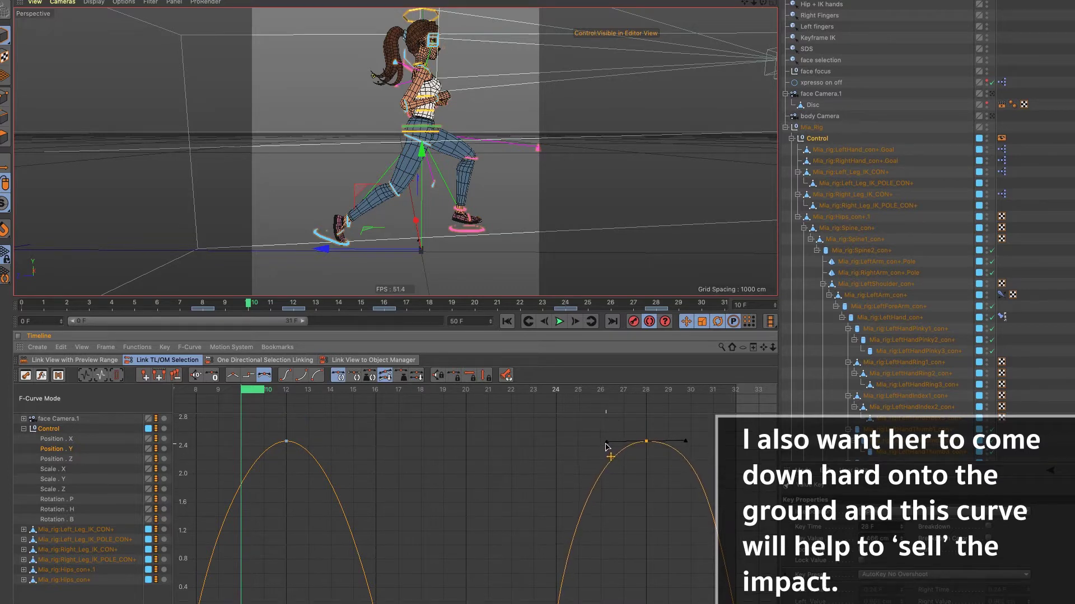
drag(601, 445, 607, 448)
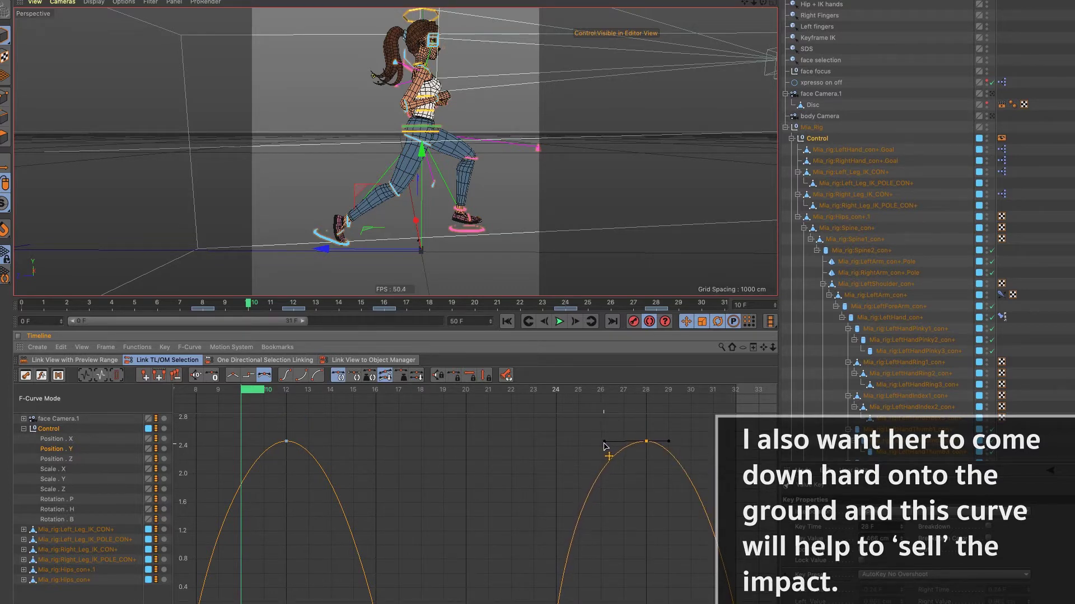
drag(677, 442, 686, 442)
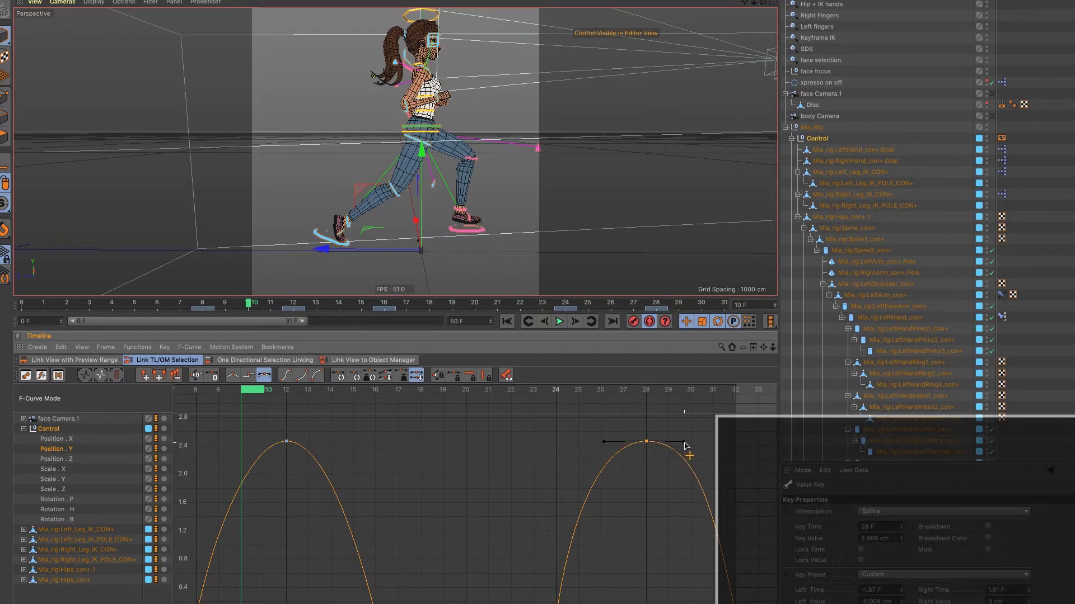
click(646, 539)
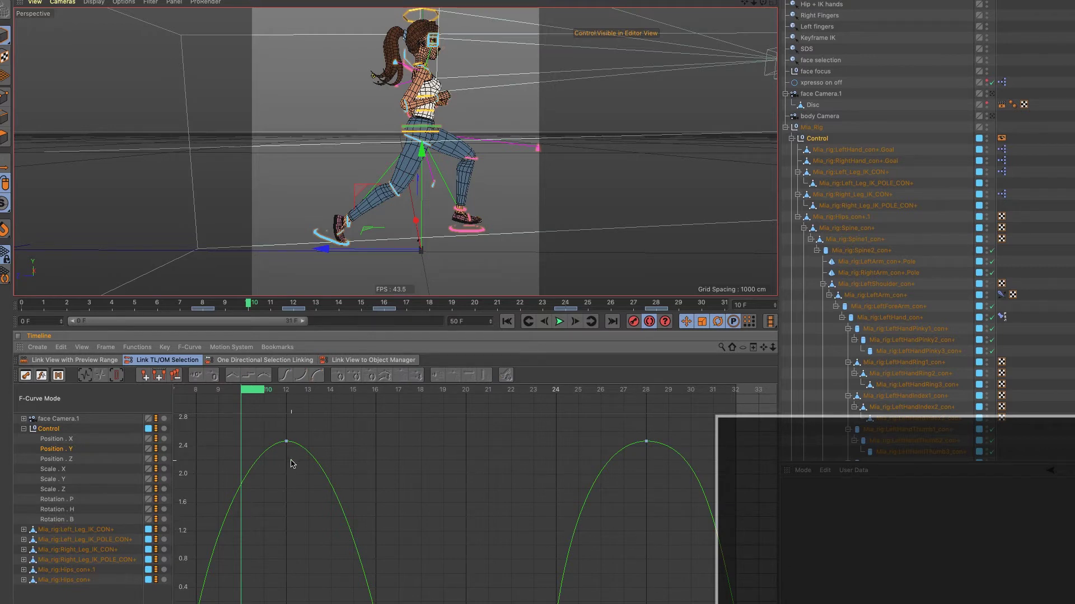
Select the frame-12 peak, fit the whole curve, and play back the bounce, ending at frame 16
drag(278, 434, 250, 444)
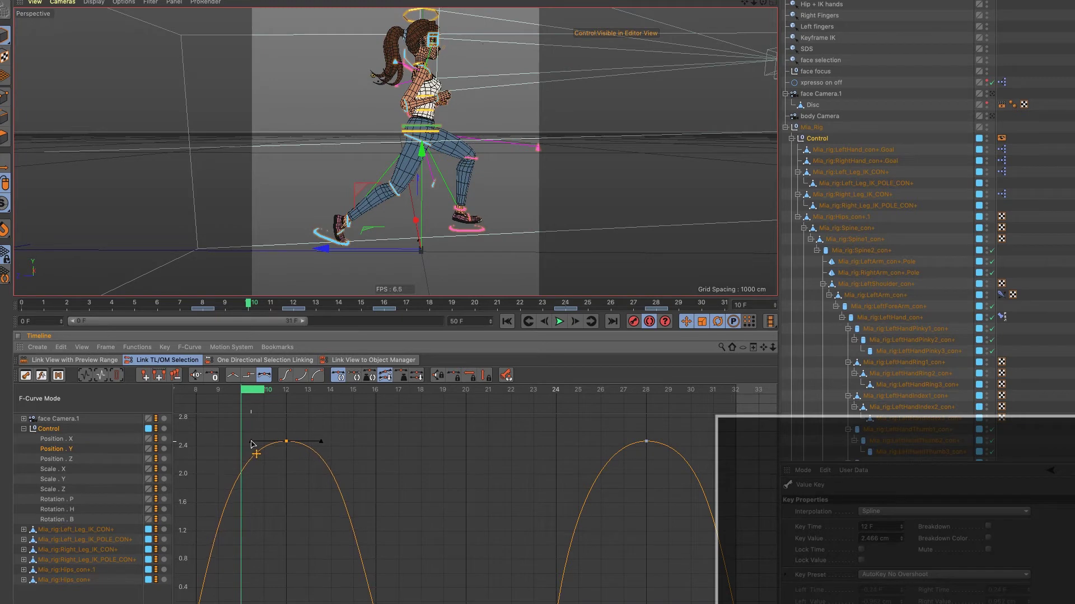
click(764, 347)
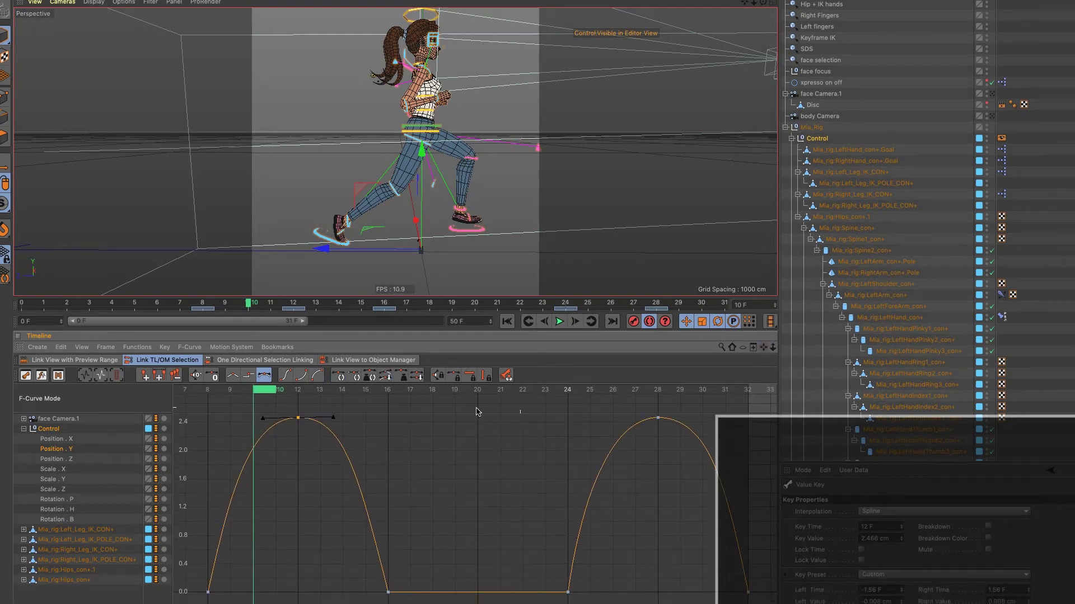
key(F8)
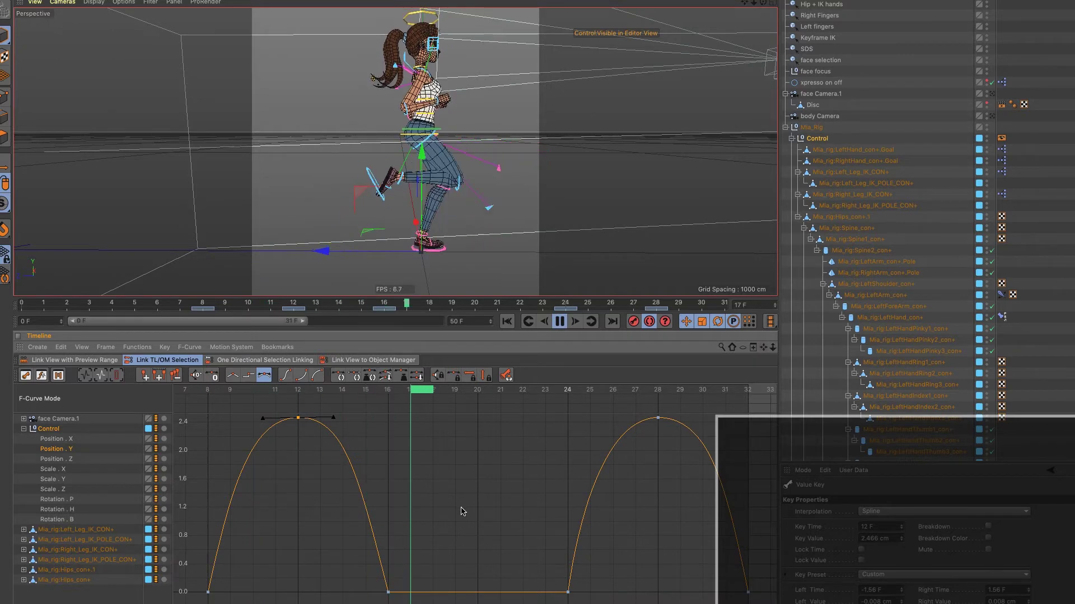
click(461, 514)
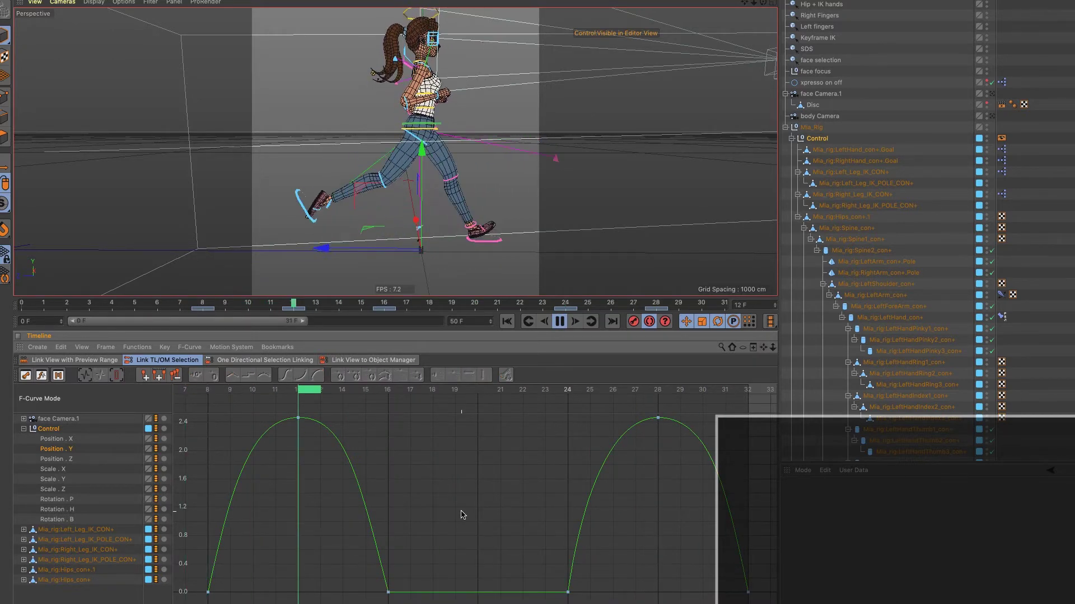
key(F8)
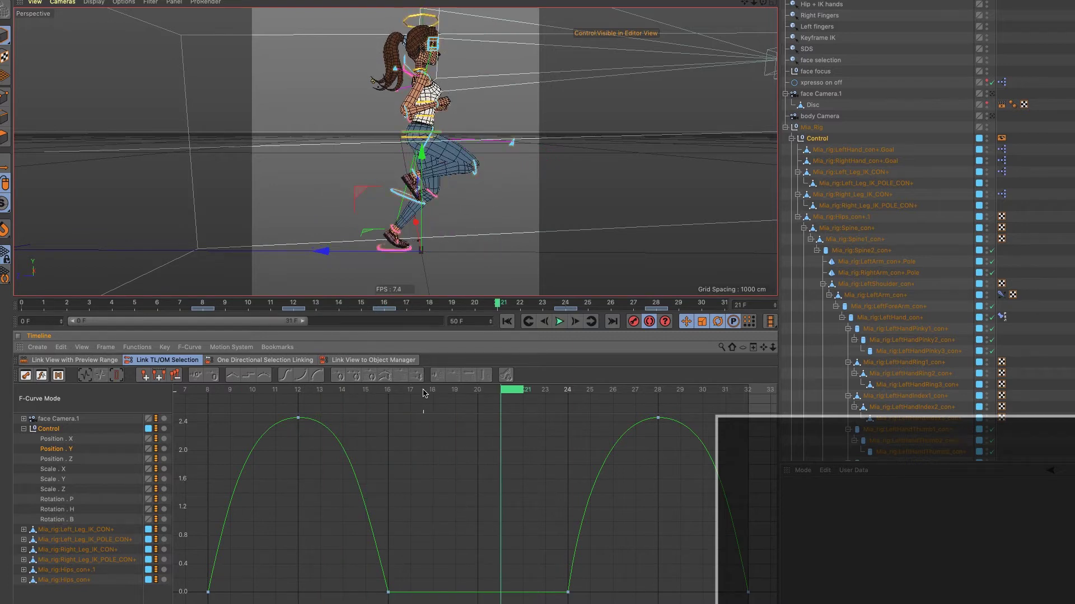
drag(428, 394, 384, 403)
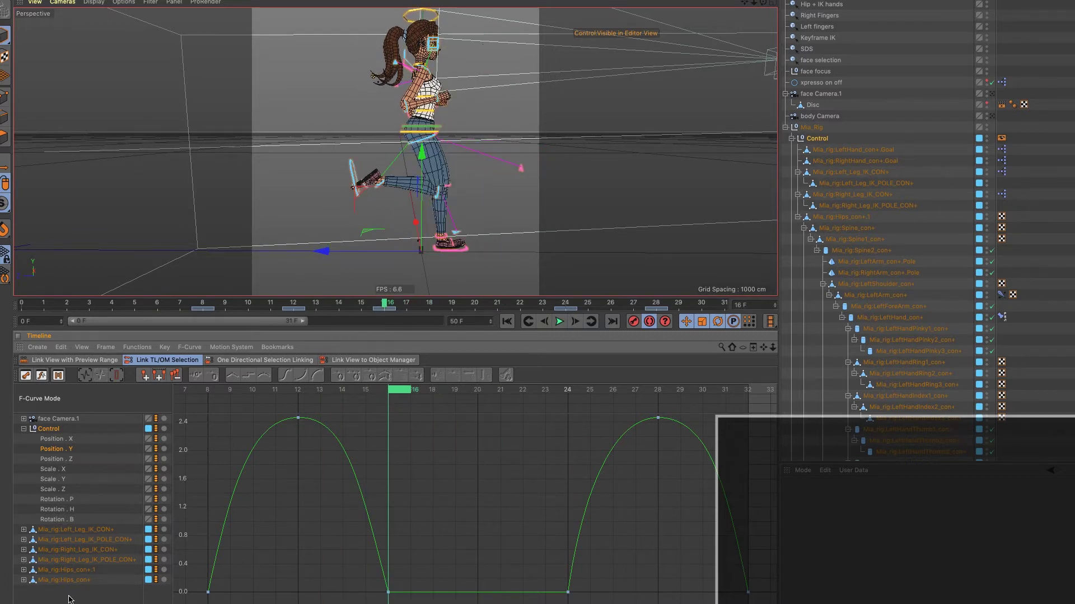
Select Mia_rig:Hips_con+.1, frame its curves, expand its position tracks and isolate Position . Z
click(54, 438)
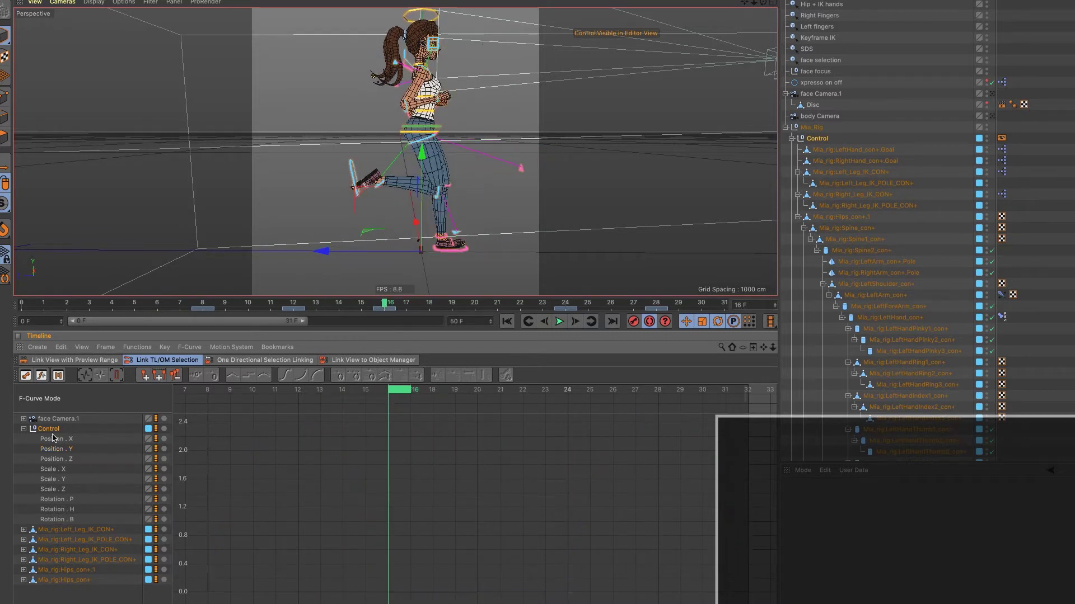
click(75, 571)
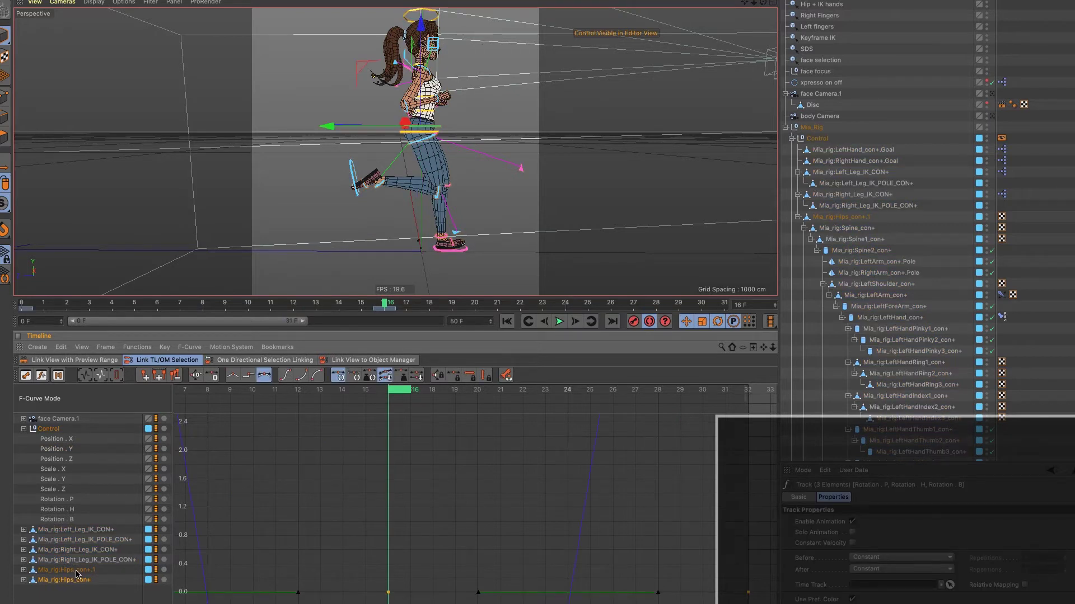
click(76, 572)
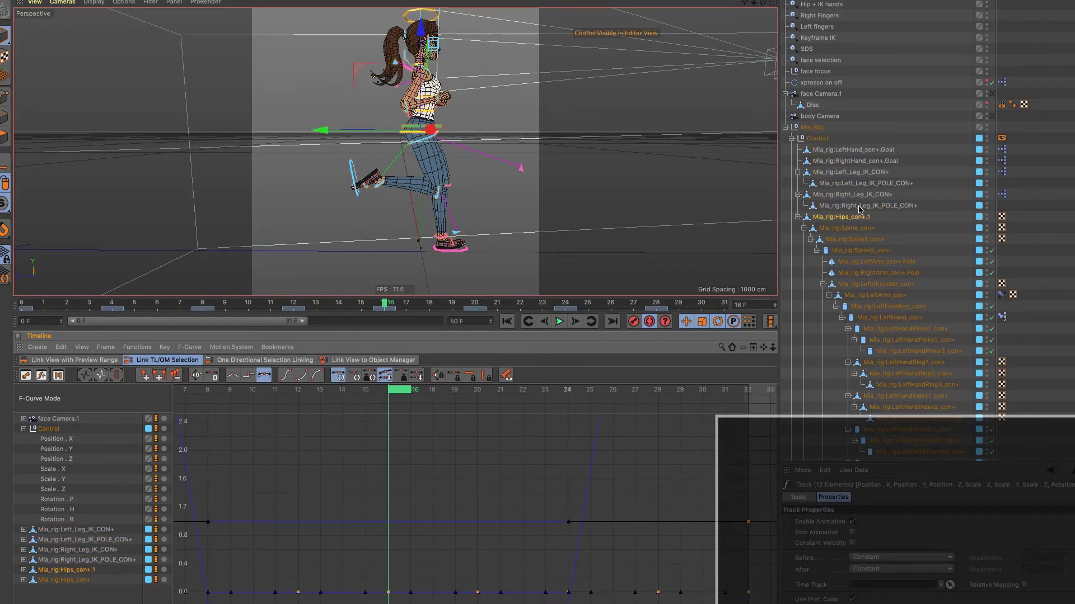
click(833, 218)
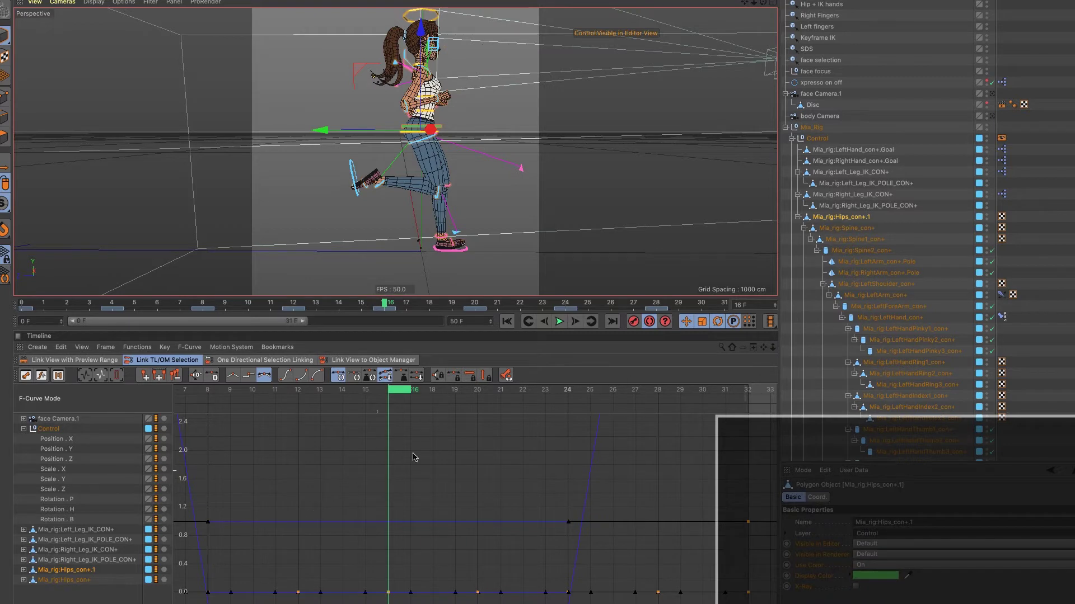
key(h)
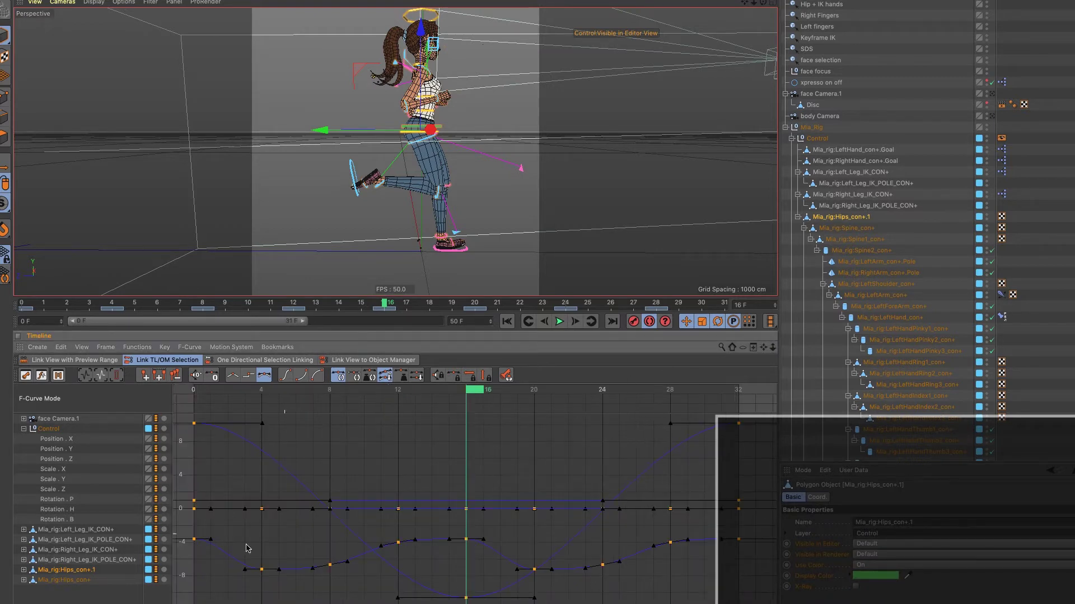
click(23, 570)
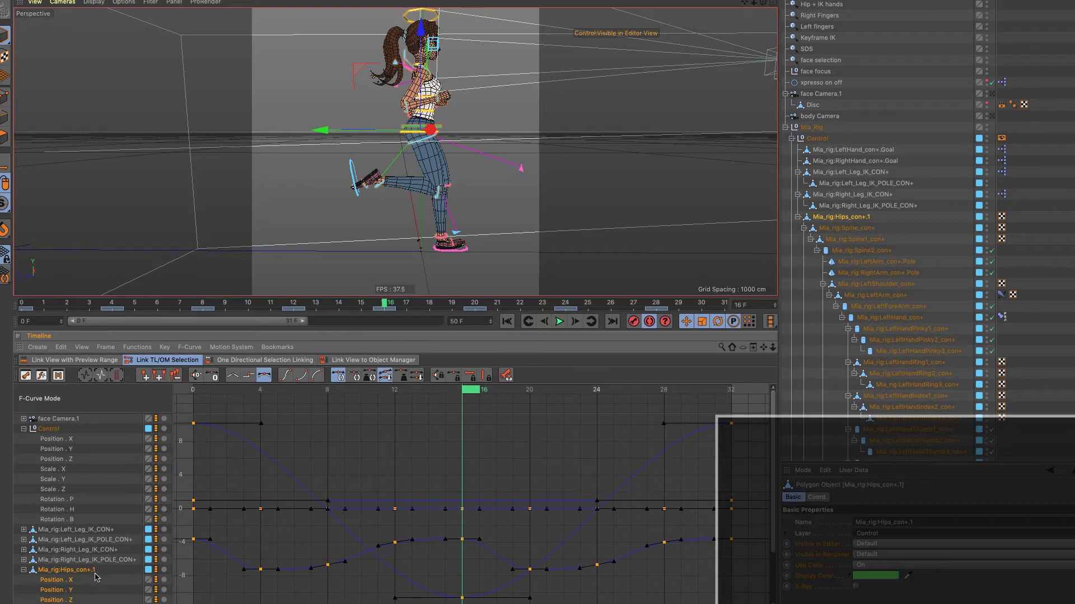
click(65, 590)
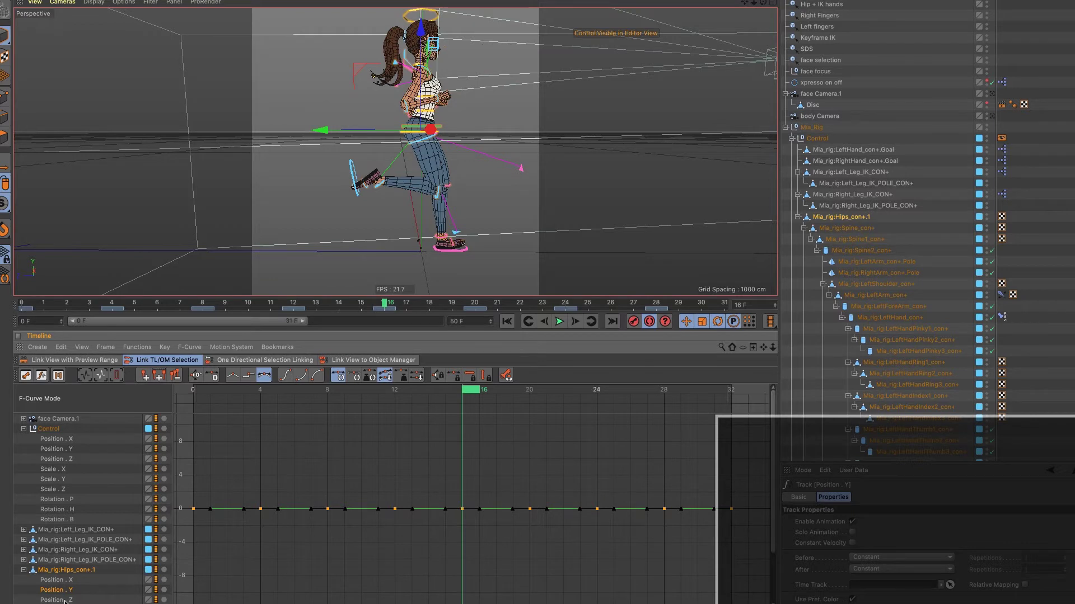
click(65, 600)
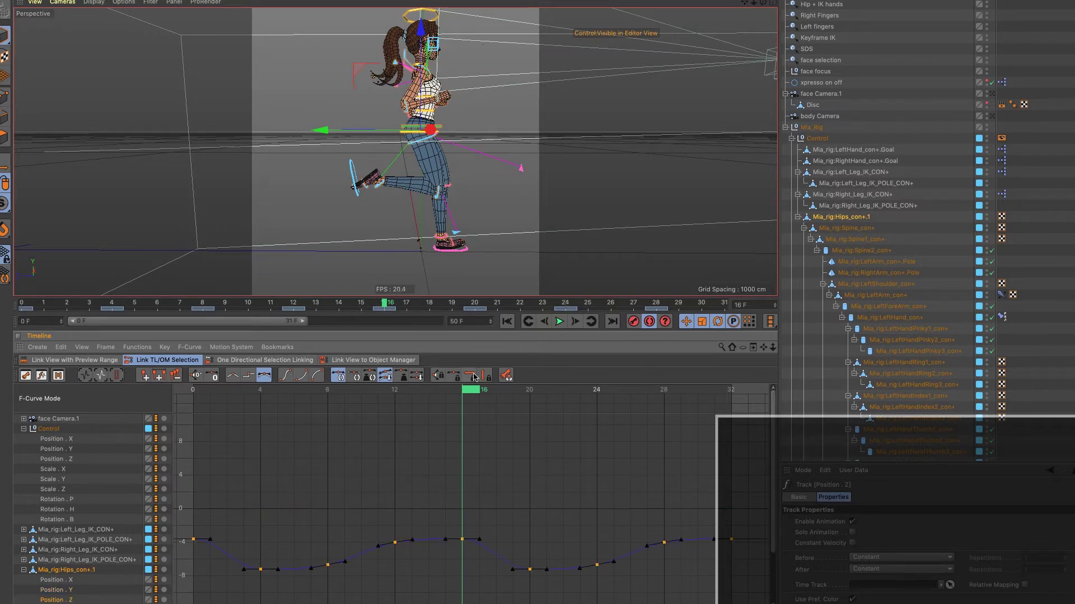
Scrub the hips motion and lengthen the tangents on the frame-12 Position . Z key
mouse_move(469, 392)
mouse_down()
mouse_move(203, 451)
mouse_move(261, 466)
mouse_up()
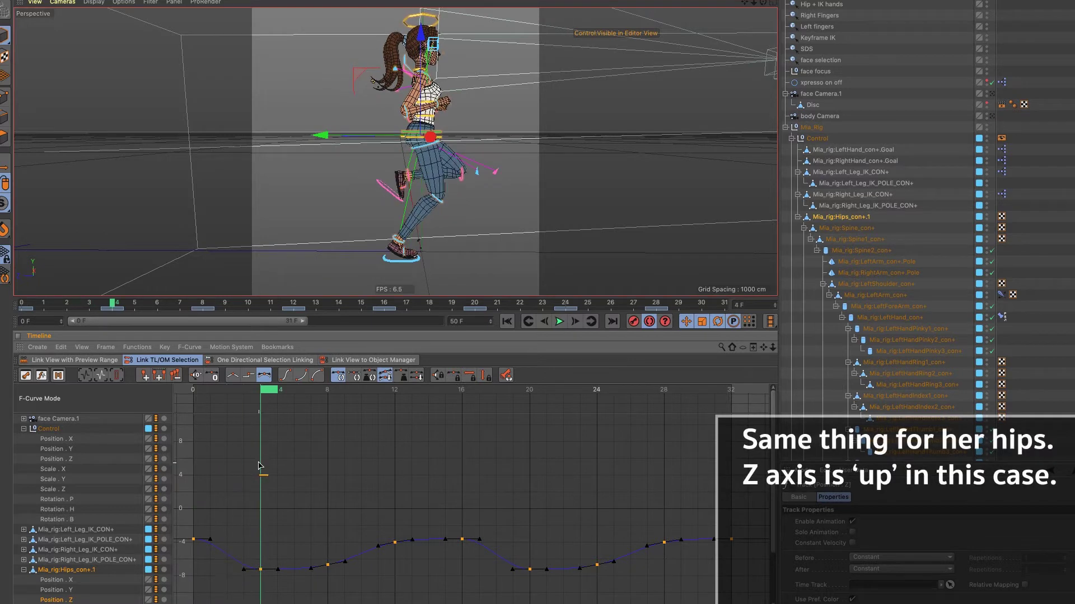
mouse_move(189, 531)
mouse_down()
mouse_move(222, 555)
mouse_move(204, 556)
mouse_up()
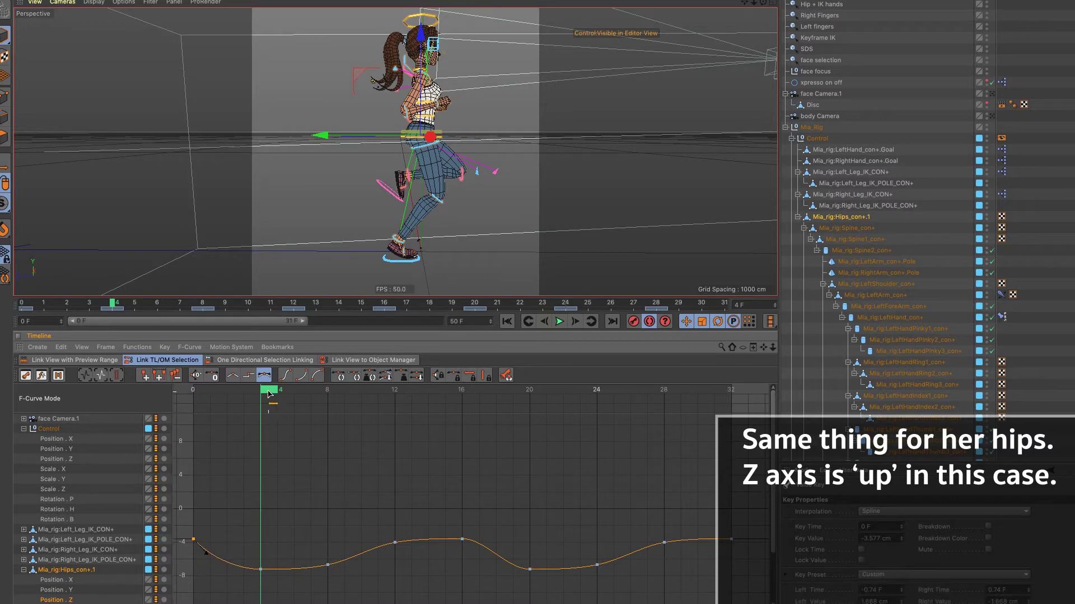
mouse_move(269, 393)
mouse_down()
mouse_move(462, 419)
mouse_move(408, 432)
mouse_move(401, 448)
mouse_up()
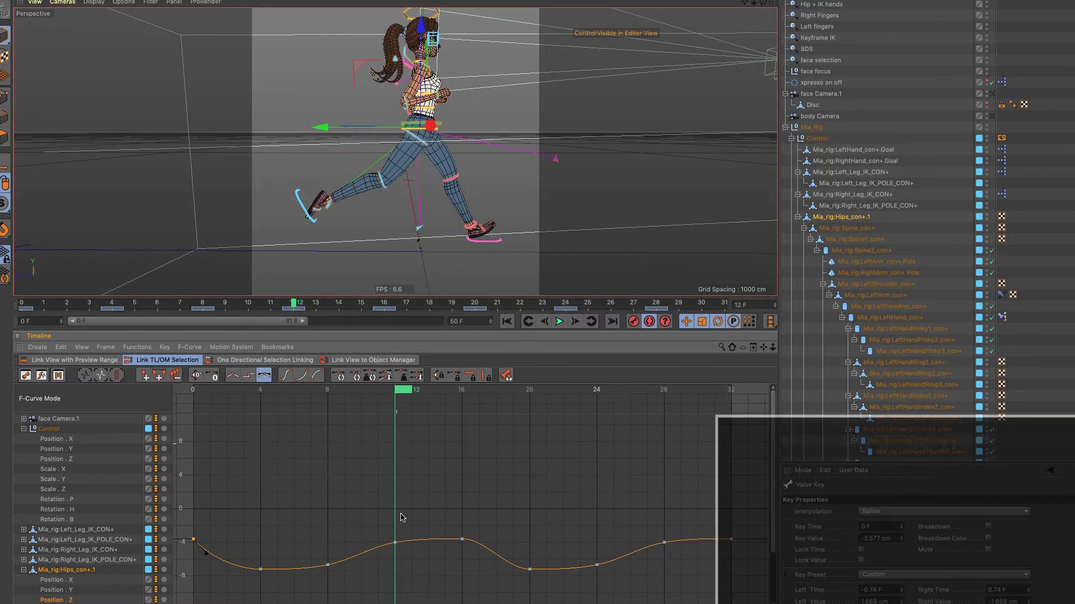
click(394, 542)
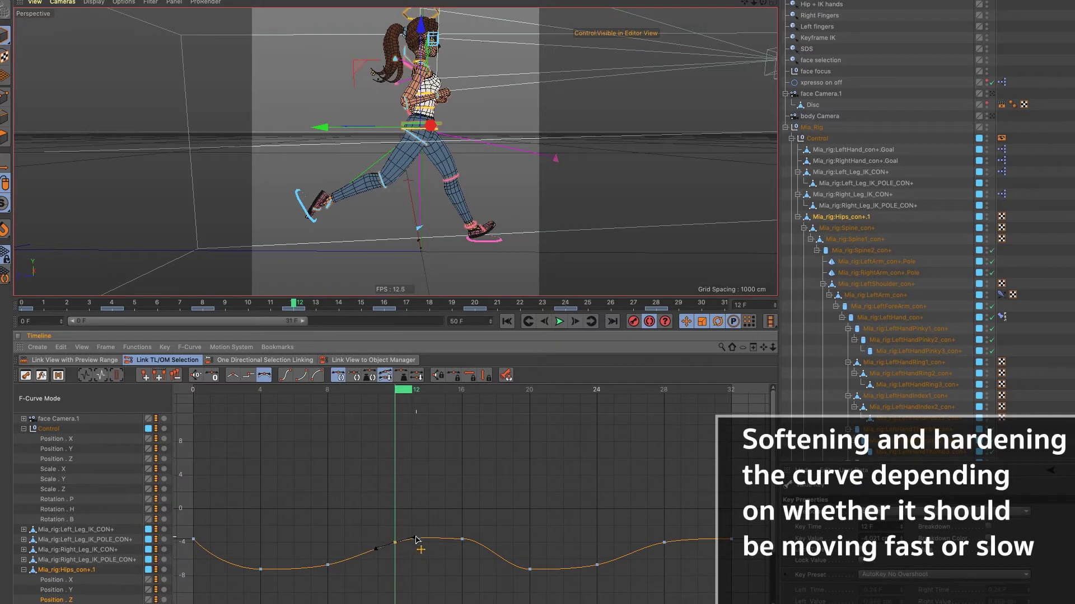
drag(416, 539, 419, 546)
Tilt the frame-16 key's tangent so the peak comes earlier, then play back to check
key(h)
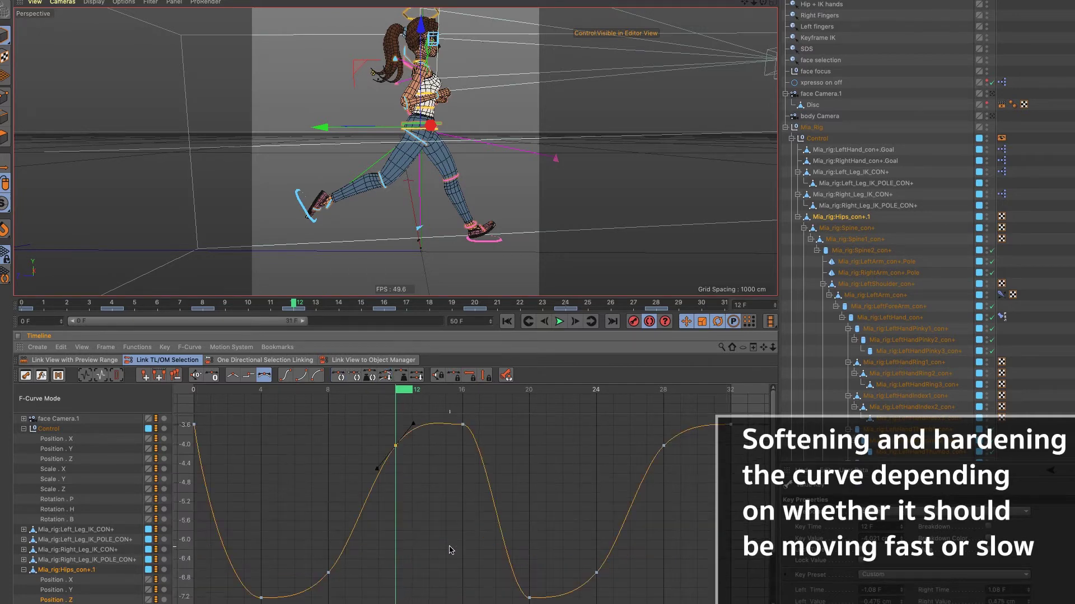
click(462, 425)
drag(468, 427, 484, 438)
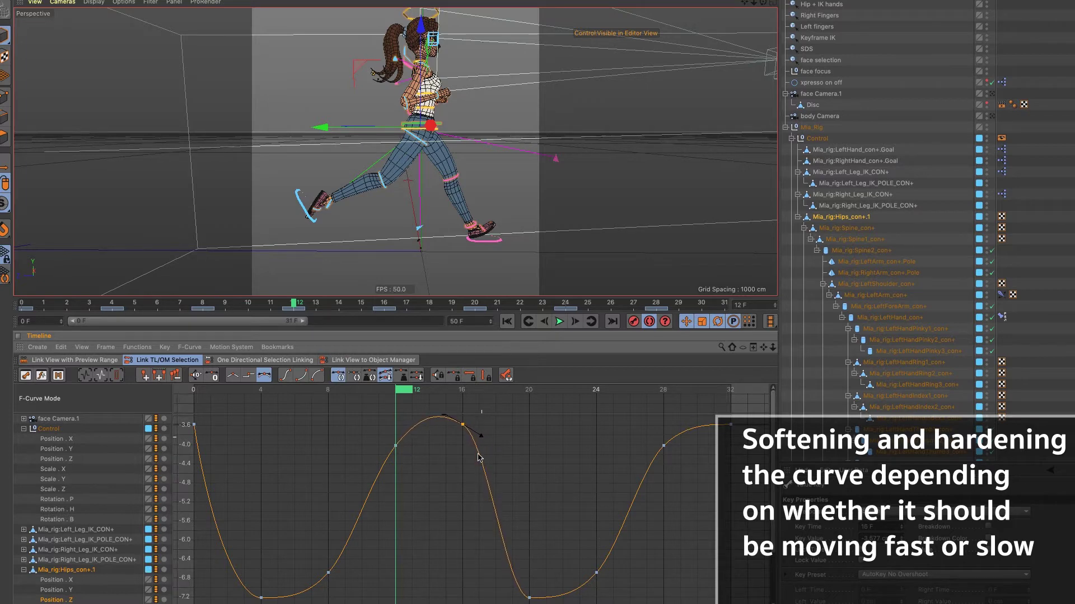
click(446, 532)
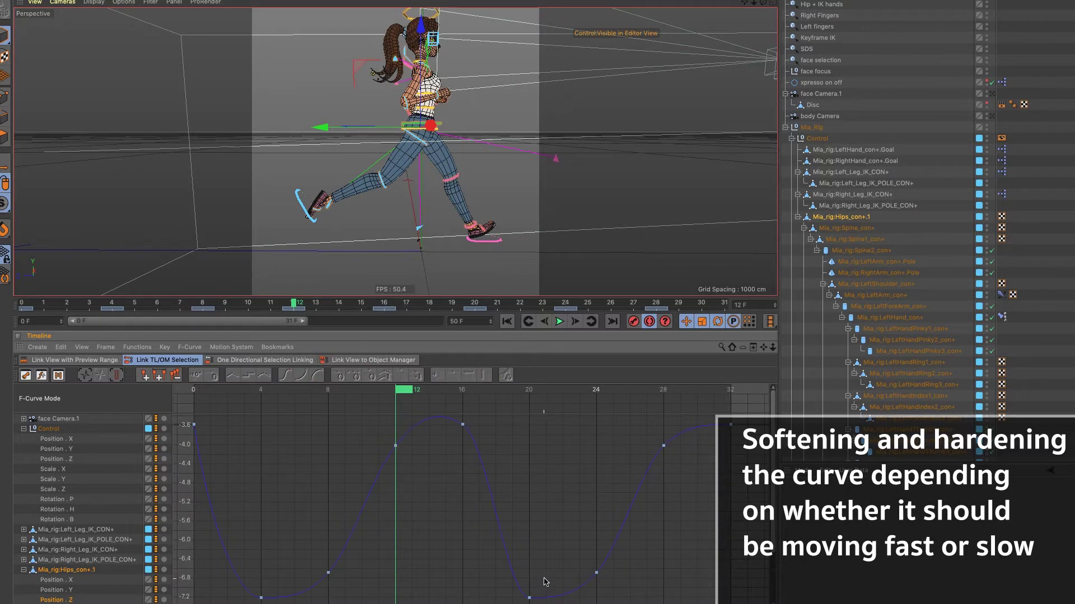
key(F8)
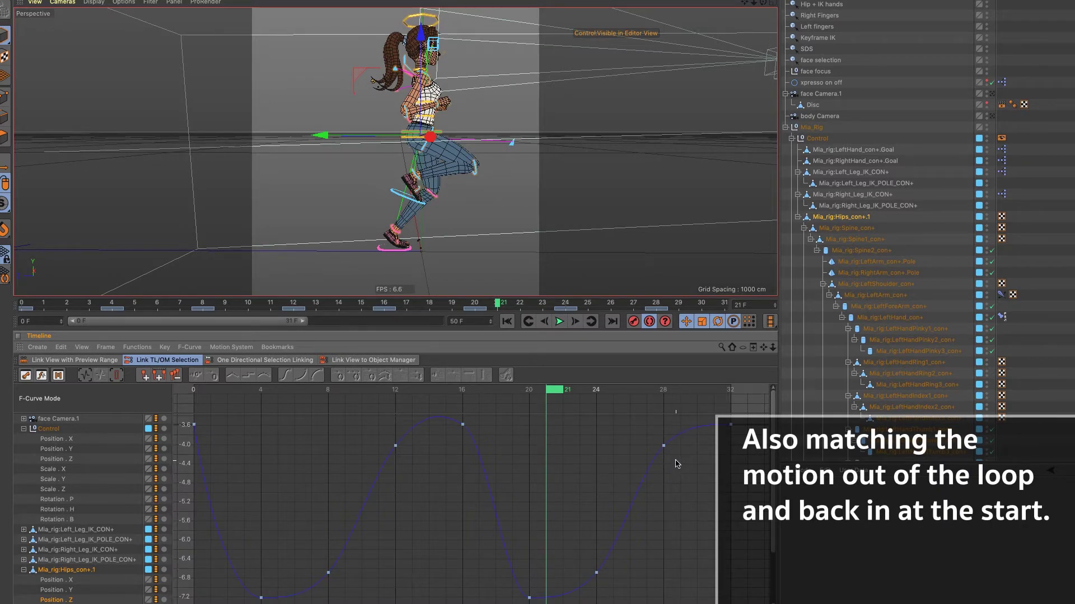
Reshape the hips Position.Z tangents at frames 28, 32 and 0 so the loop's end matches its start
click(663, 446)
drag(680, 432, 677, 429)
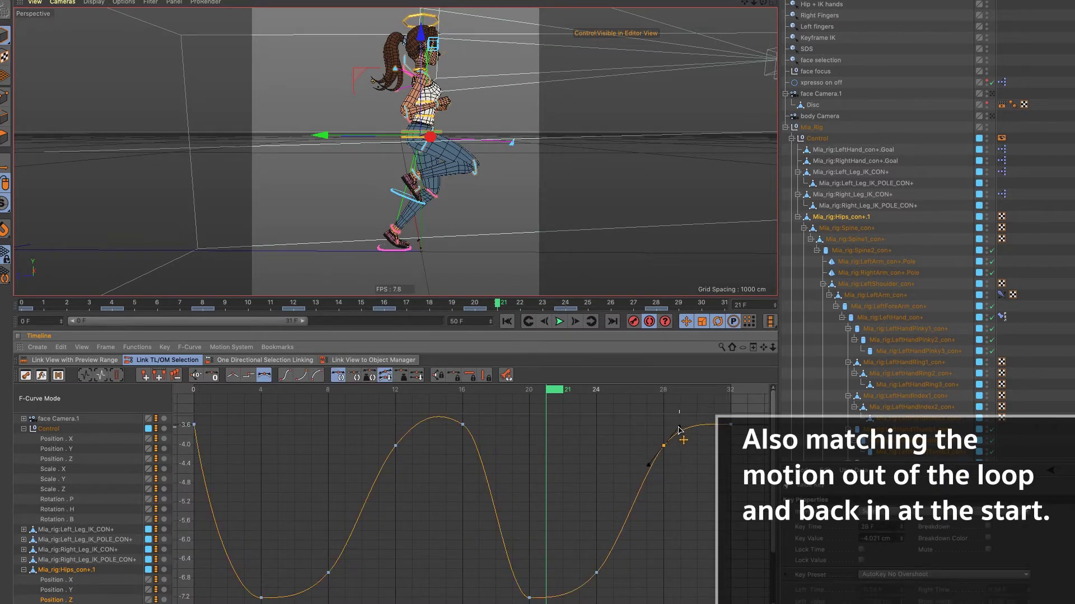
click(730, 424)
middle_drag(713, 425, 714, 433)
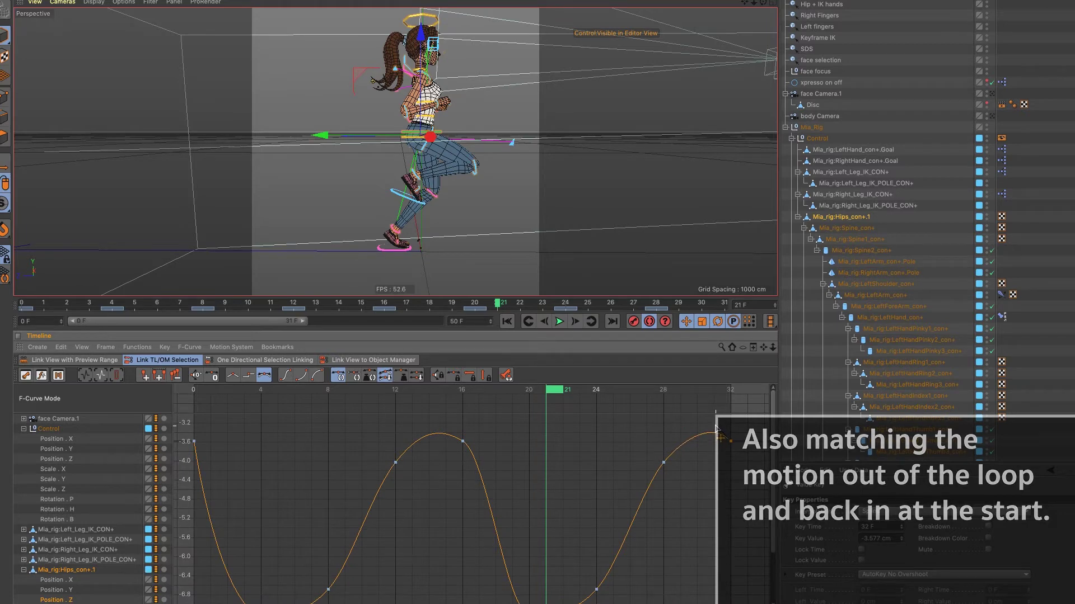
drag(715, 429, 712, 430)
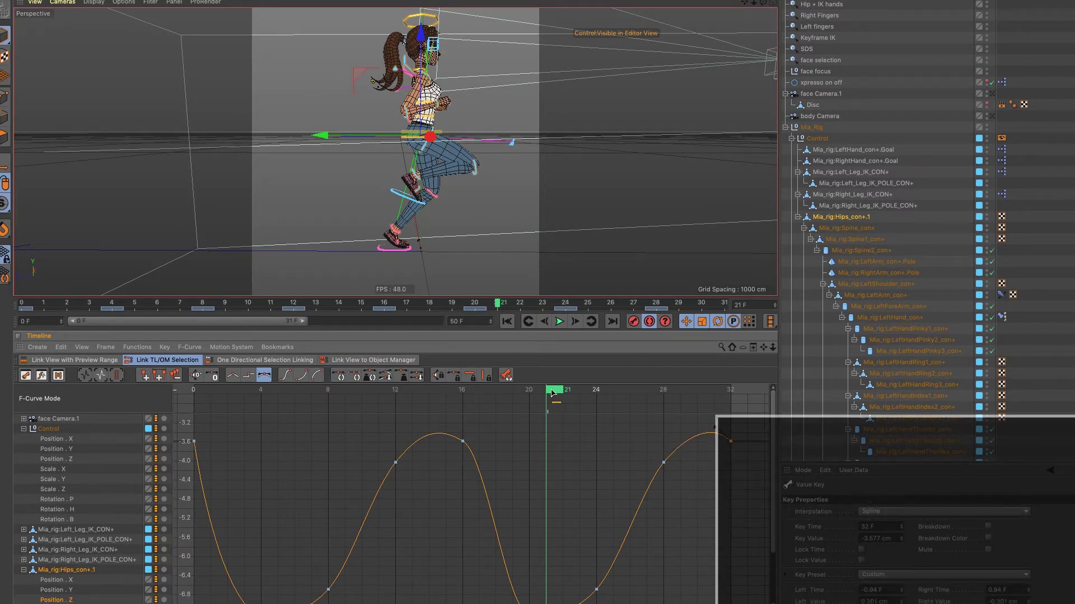
key(f)
key(f)
key(f)
key(f)
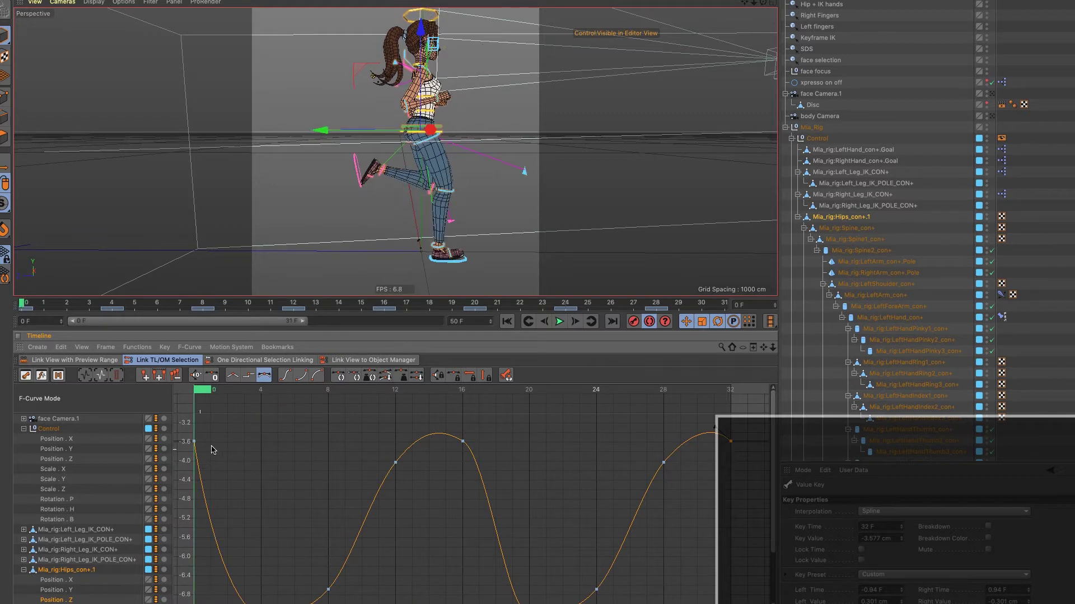
click(194, 442)
mouse_move(207, 442)
mouse_down()
mouse_move(196, 491)
mouse_move(203, 476)
mouse_up()
Frame the whole hips curve and check the frame-4 and frame-20 lows at -7.211 cm
key(h)
mouse_move(276, 586)
mouse_down()
mouse_move(242, 601)
mouse_move(240, 591)
mouse_up()
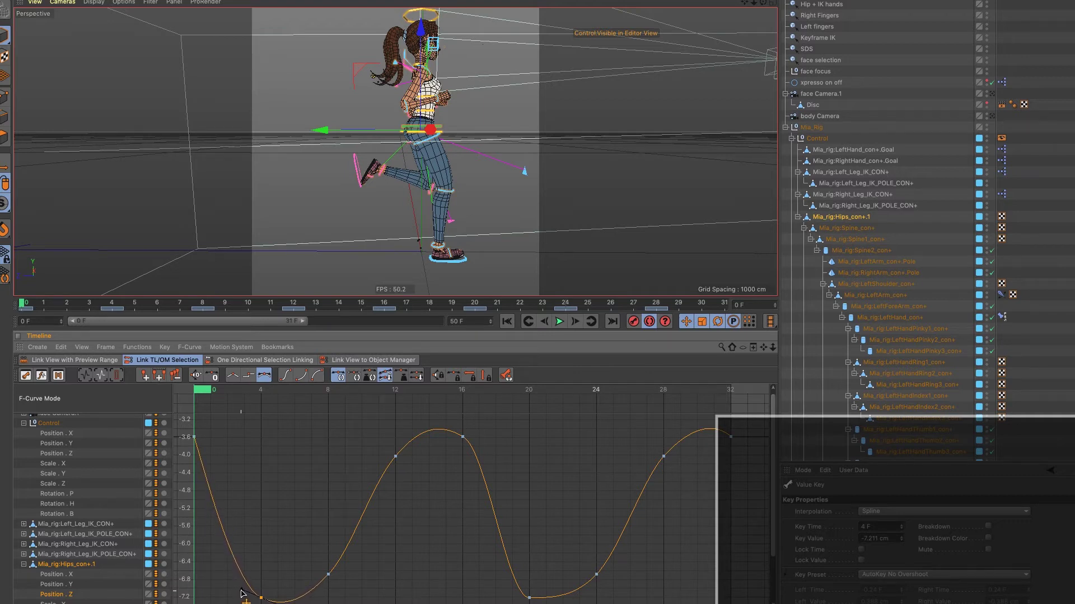
drag(545, 581, 509, 603)
click(444, 549)
Play back and scrub the jog cycle to review the reshaped hips bounce
key(F8)
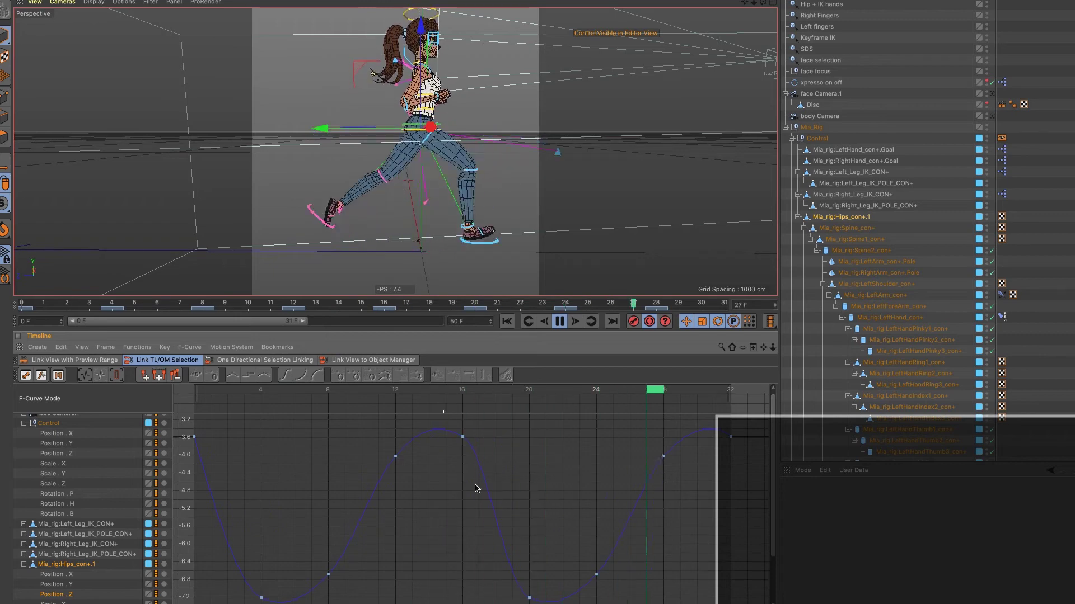
key(F8)
mouse_move(520, 392)
mouse_down()
mouse_move(263, 452)
mouse_move(414, 467)
mouse_move(531, 498)
mouse_move(729, 502)
mouse_up()
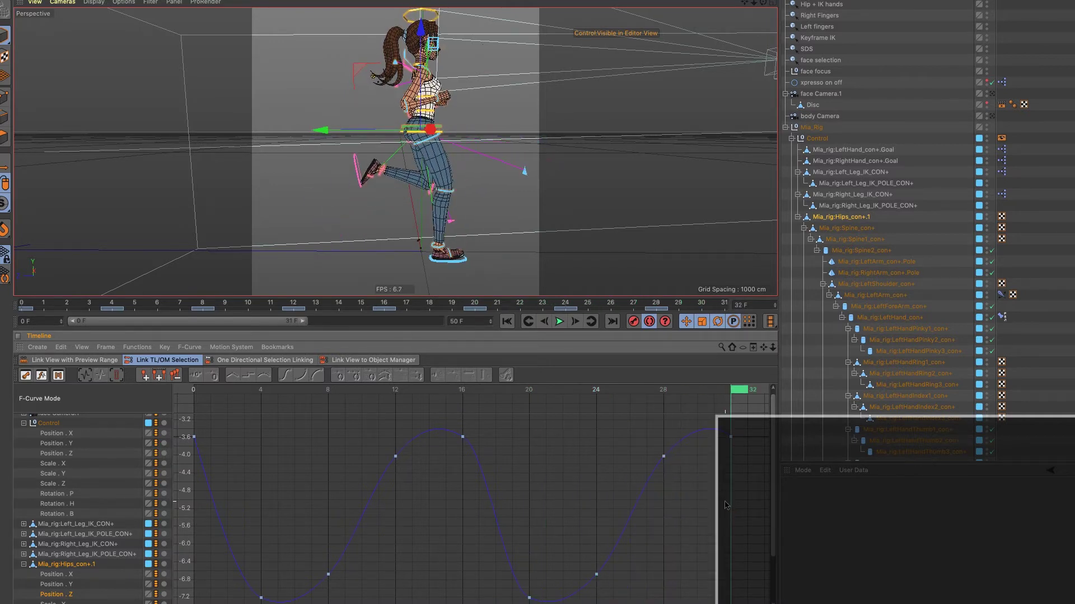
key(F8)
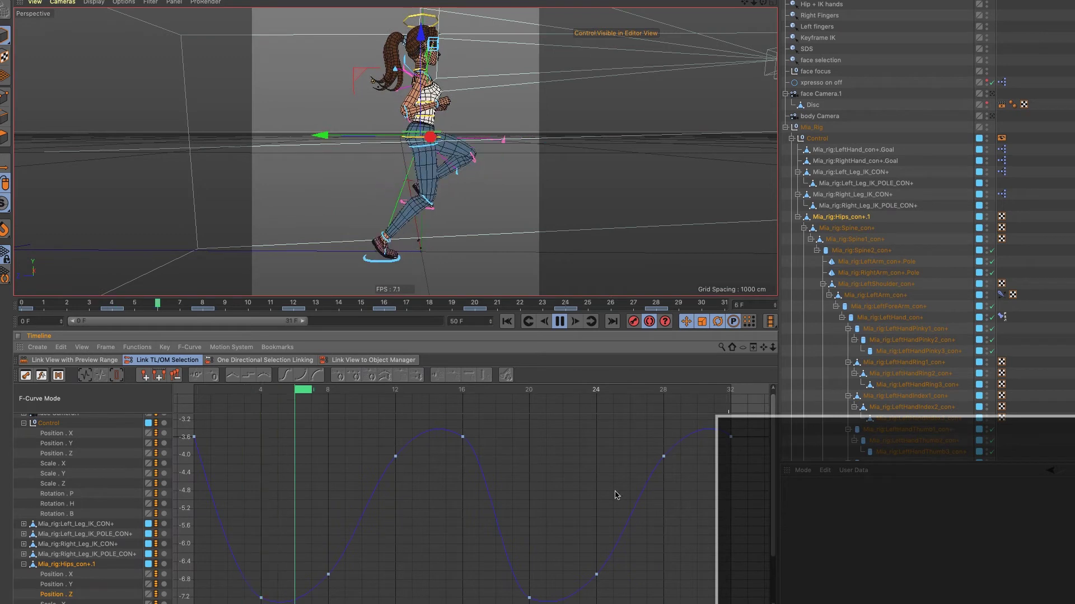
key(F8)
Return to frame 0 and select the Mia_rig:Right_Leg_IK_CON+ controller in the viewport
mouse_move(255, 389)
mouse_down()
mouse_move(197, 392)
mouse_move(244, 412)
mouse_up()
click(408, 273)
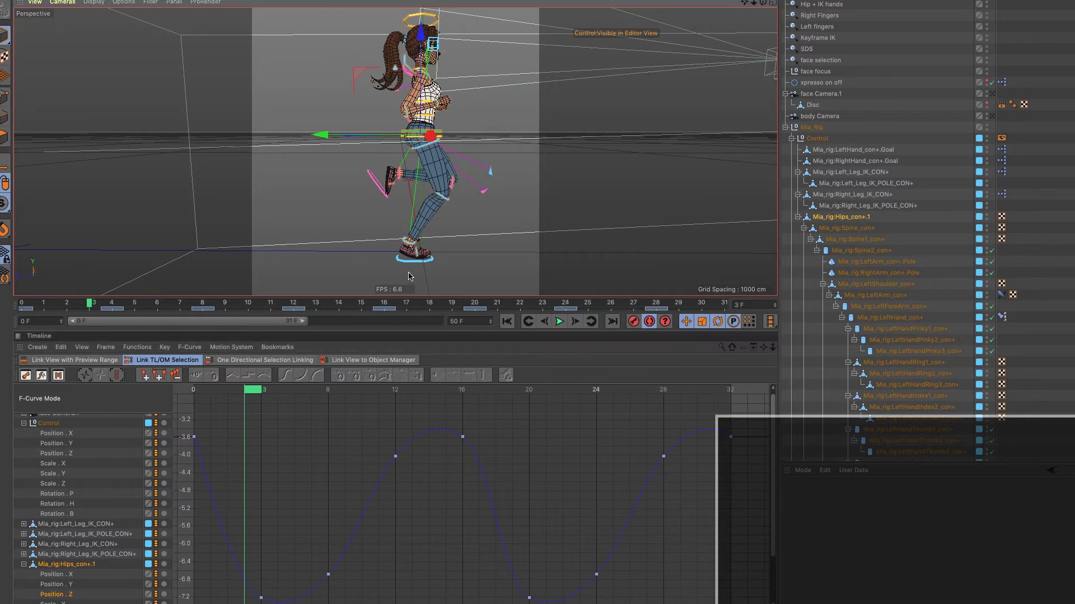
click(408, 262)
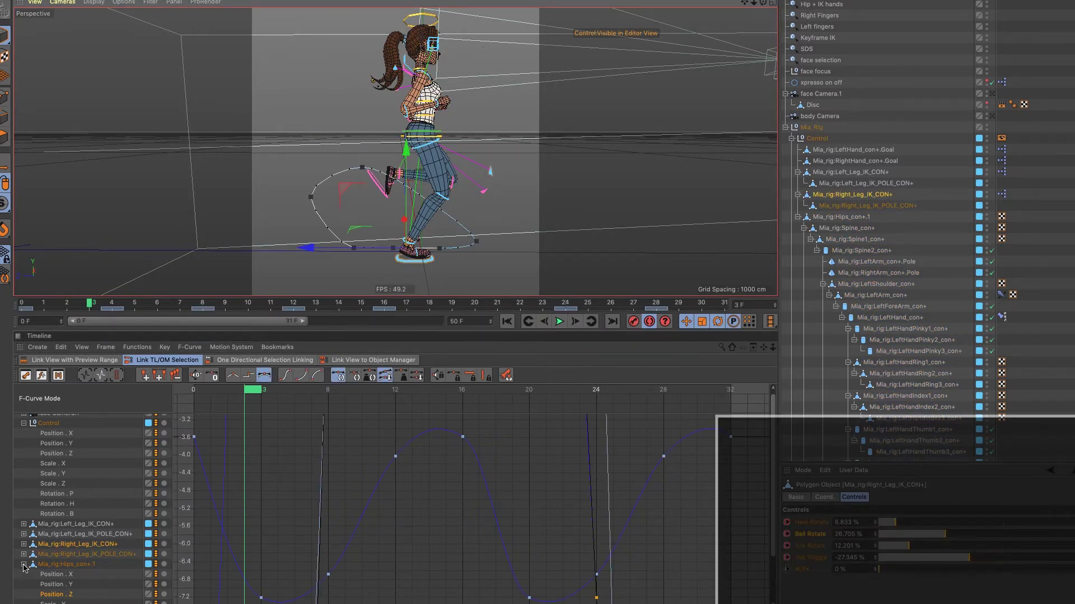
Link the F-curve view to Right_Leg_IK_CON+ and show only its Position.Z curve
click(352, 360)
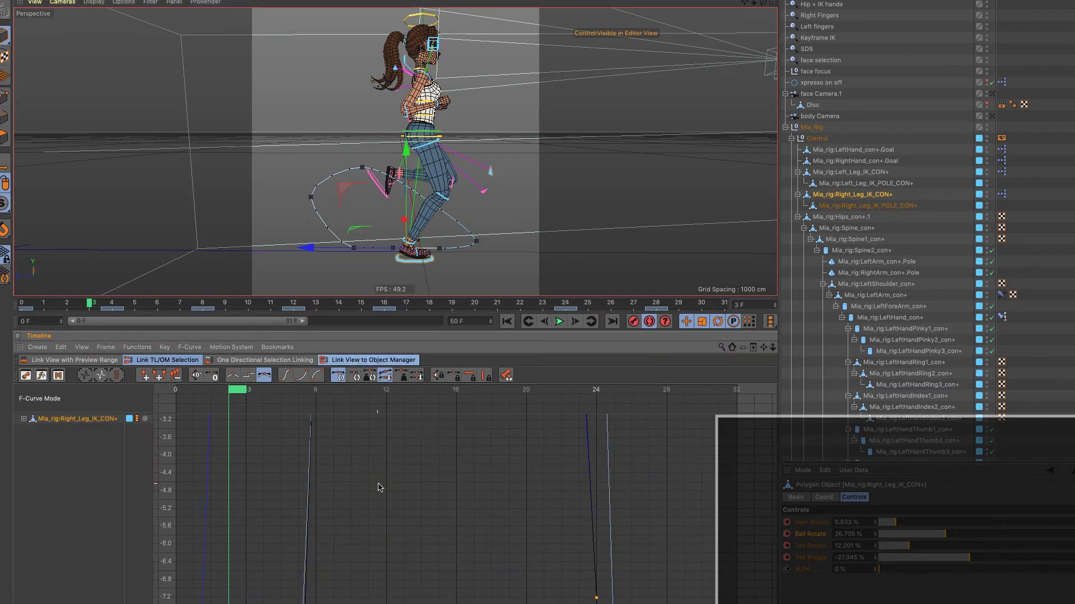
key(h)
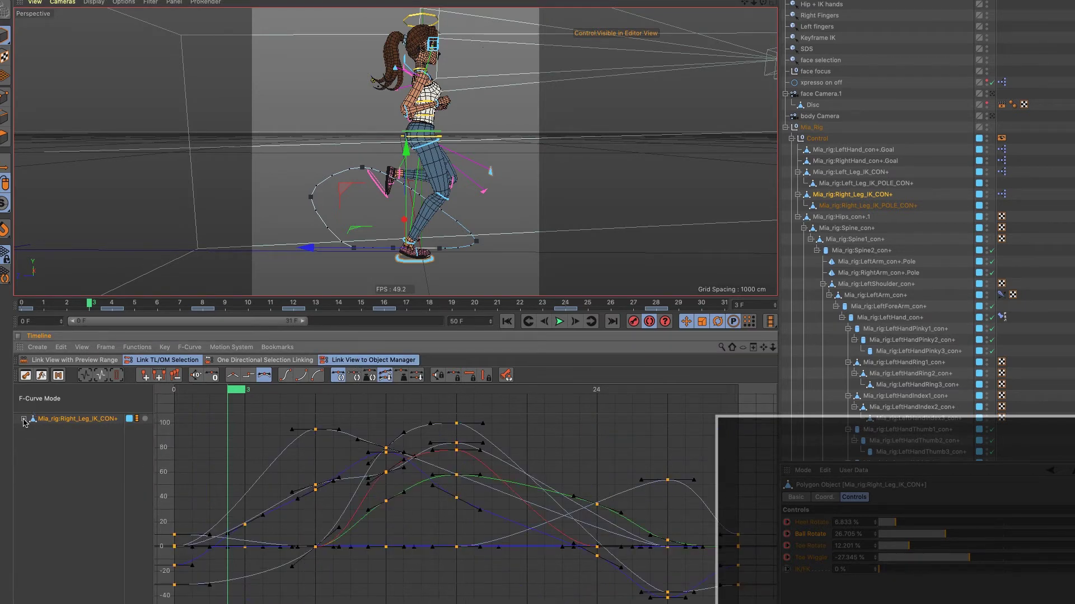
click(24, 420)
click(72, 585)
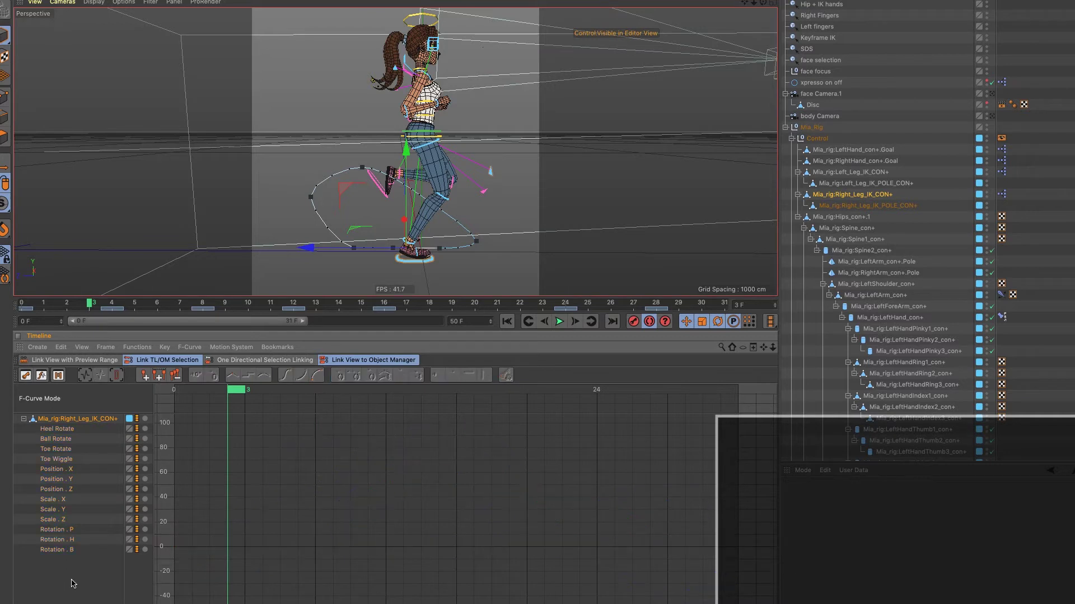
click(70, 491)
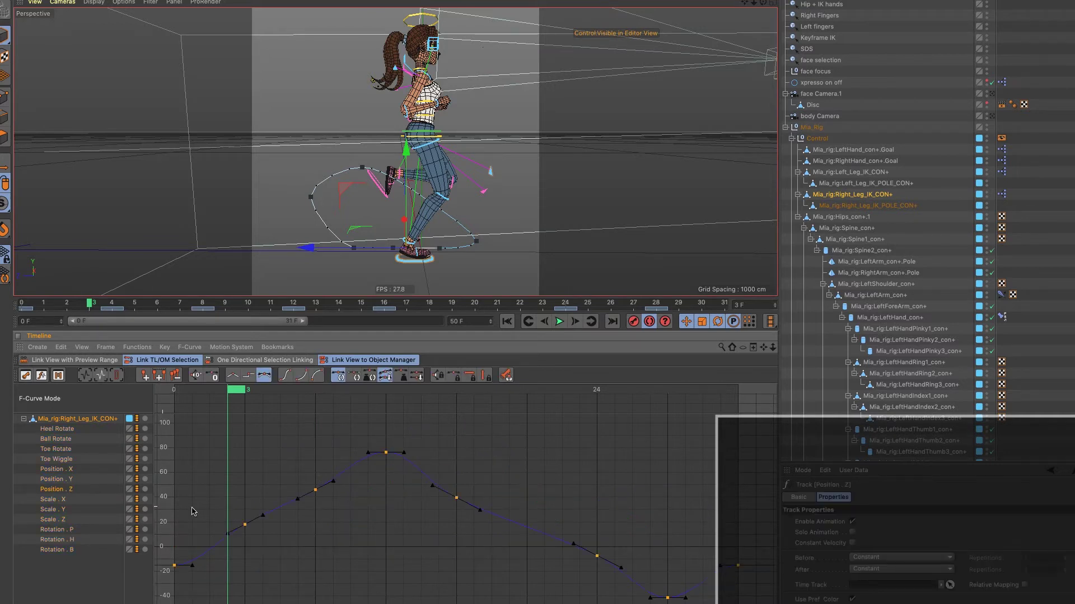
Raise the frame-6 key to about 51.5 cm and set all Position.Z keys to Linear
mouse_move(237, 391)
mouse_down()
mouse_move(179, 410)
mouse_move(174, 475)
mouse_up()
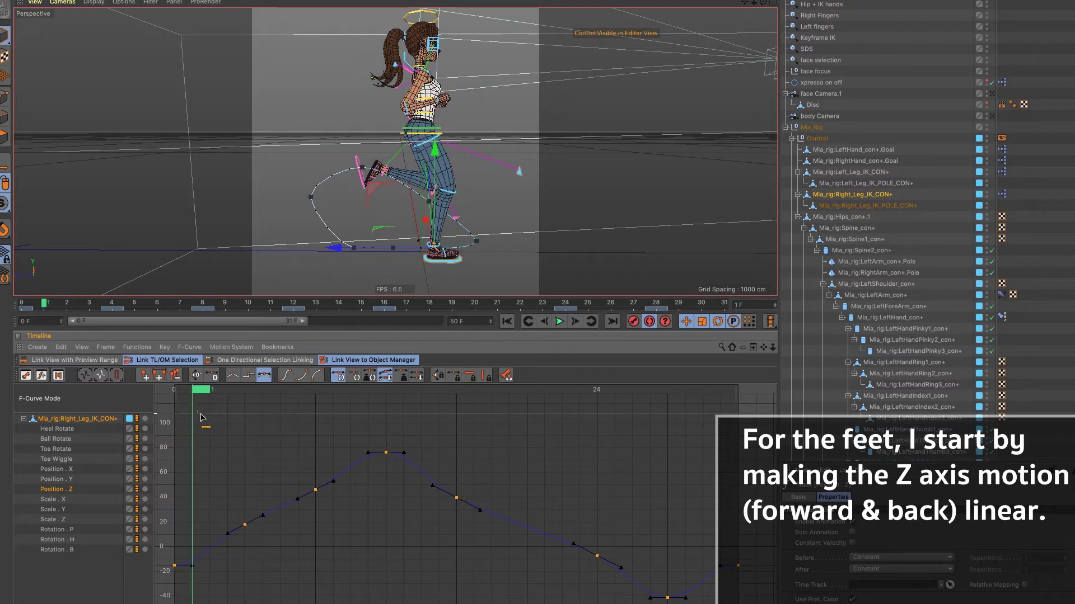
drag(207, 581, 149, 547)
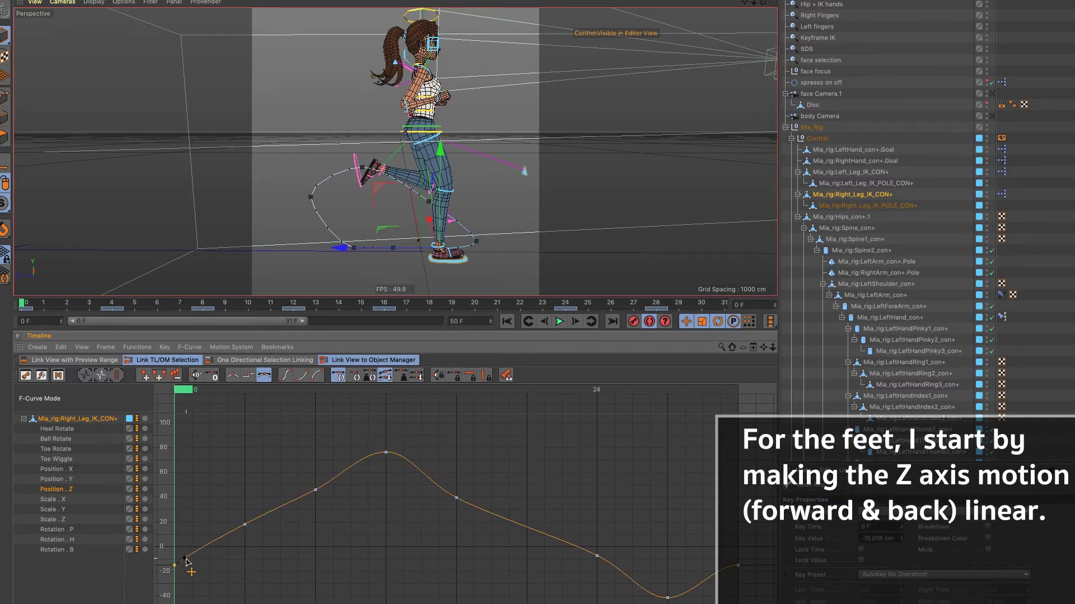
click(316, 491)
drag(317, 492, 334, 469)
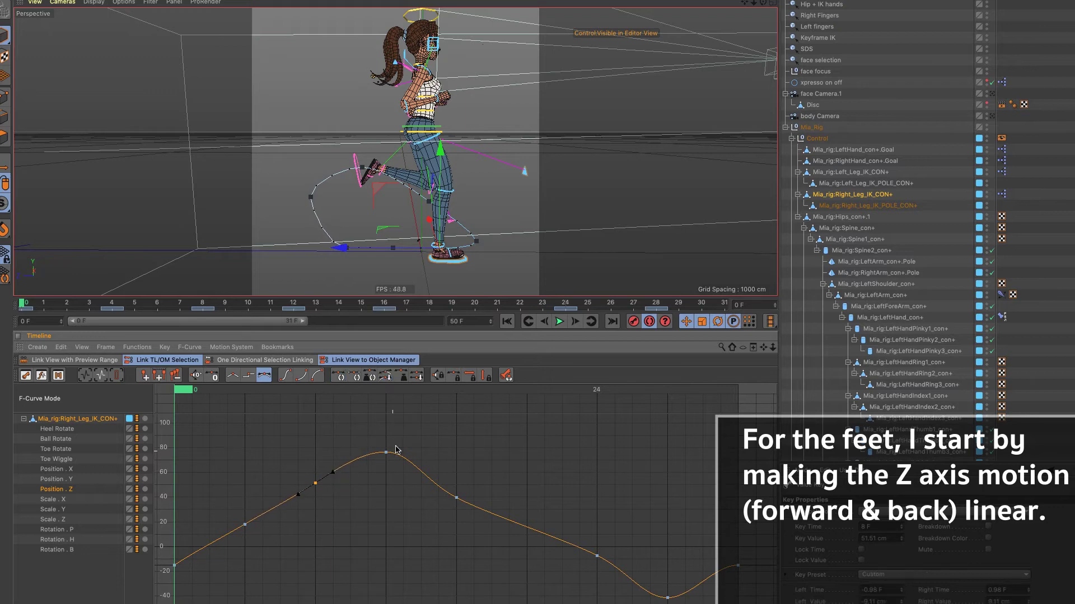
mouse_move(393, 444)
mouse_down()
mouse_move(376, 466)
mouse_move(367, 460)
mouse_up()
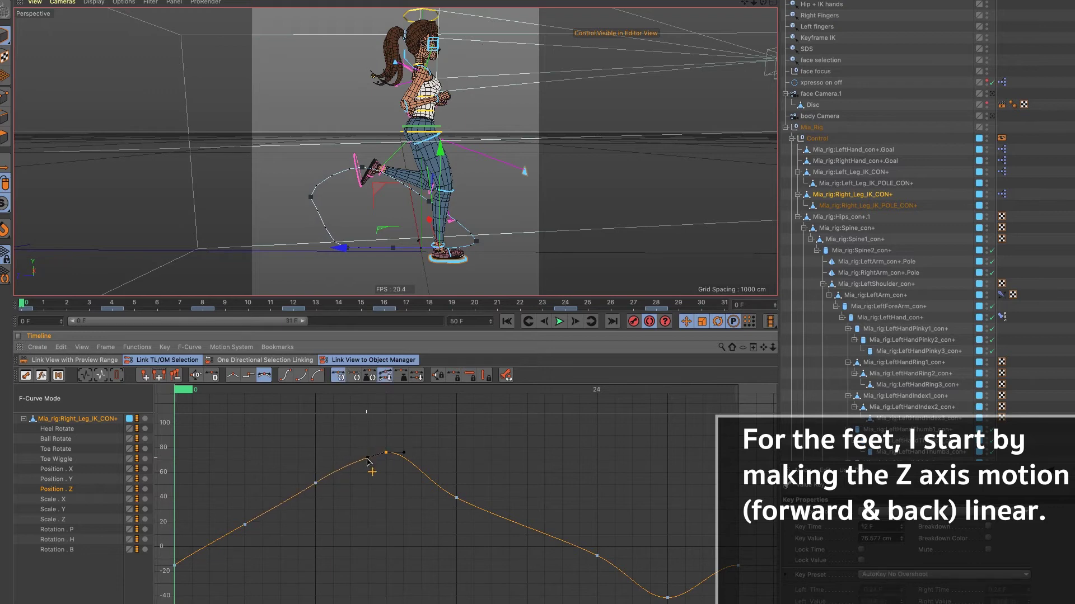
key(ctrl+a)
key(alt+l)
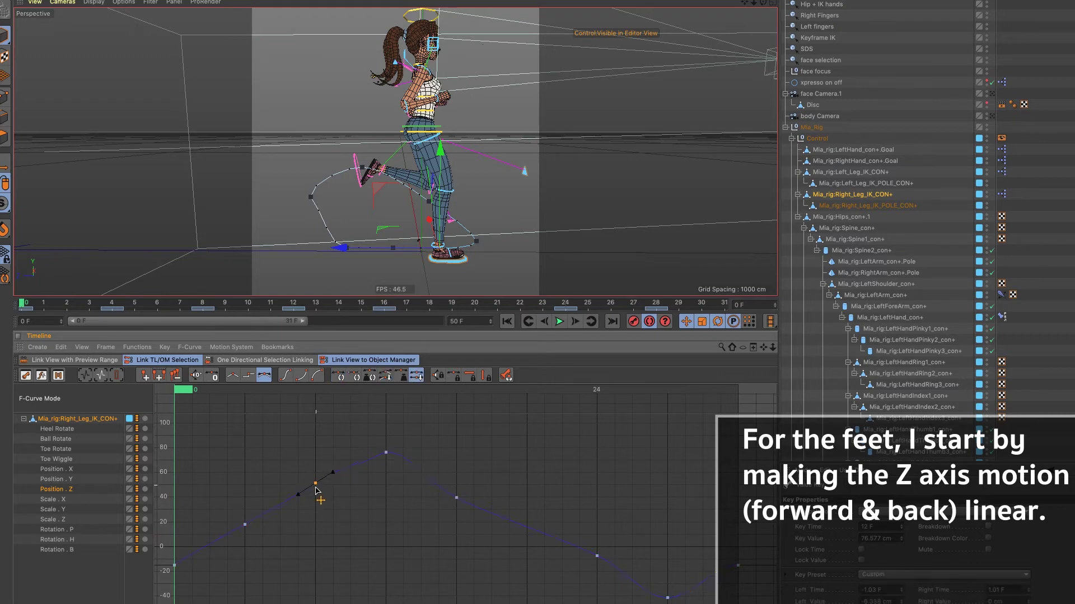
Tweak the frame-4, frame-2 and frame-0 Position.Z keys, then check the pose at frame 5
click(315, 488)
drag(333, 476, 333, 479)
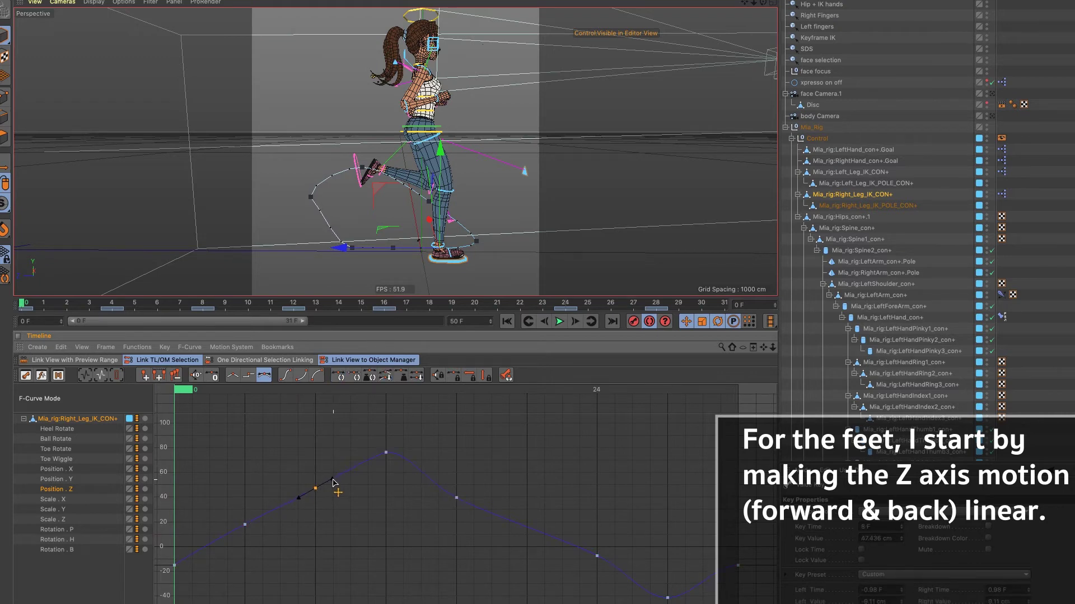
drag(263, 509, 220, 547)
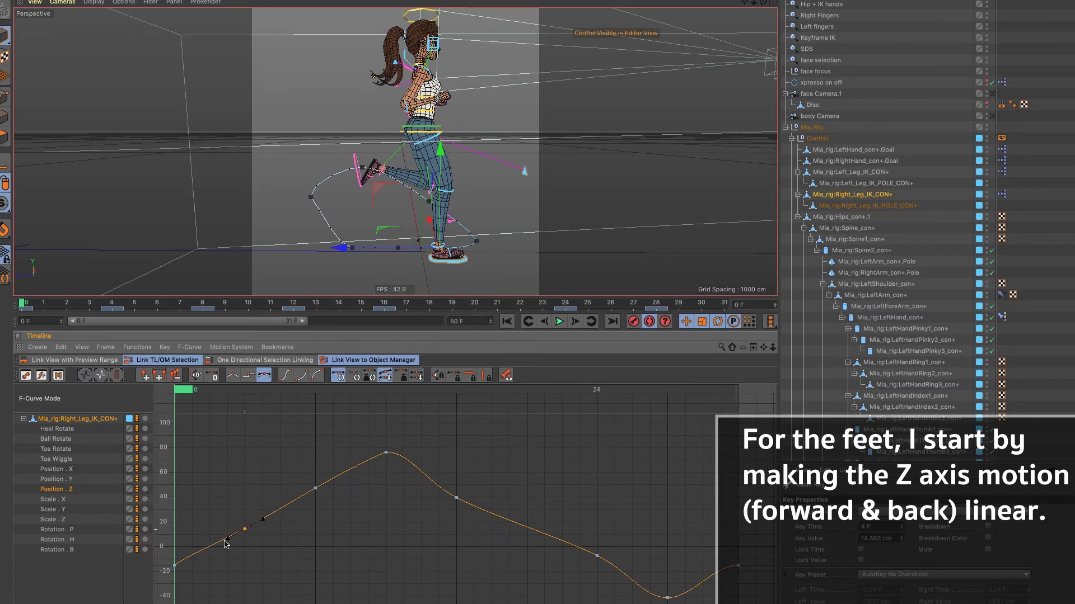
click(174, 565)
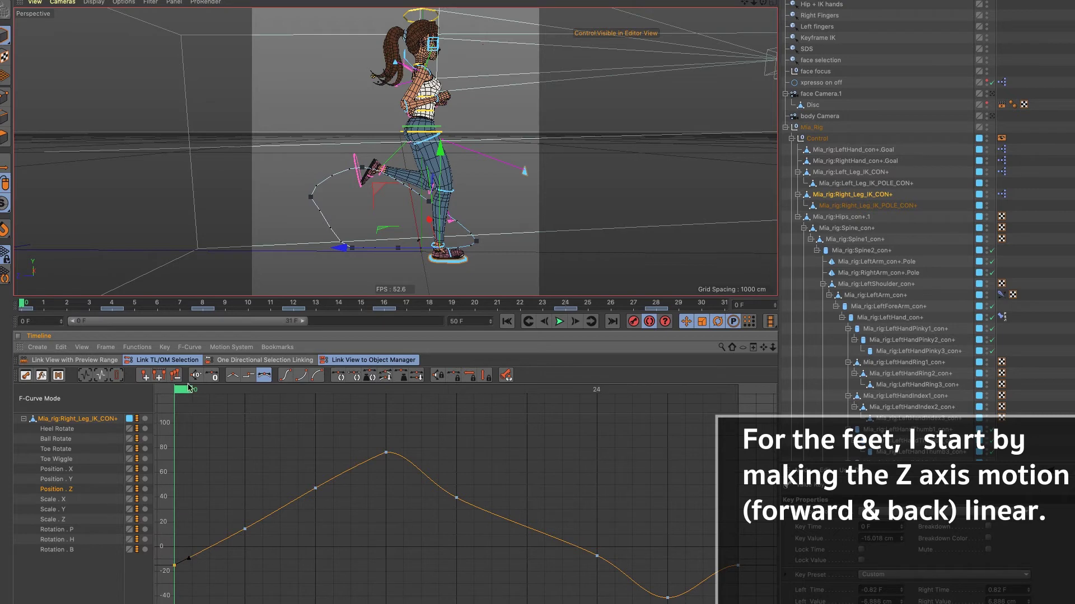
mouse_move(184, 392)
mouse_down()
mouse_move(358, 401)
mouse_move(319, 400)
mouse_move(343, 408)
mouse_move(400, 401)
mouse_move(334, 417)
mouse_up()
Nudge the frame-6 key up, ease into the peak, and raise the frame-4 key to 21.356 cm
click(317, 483)
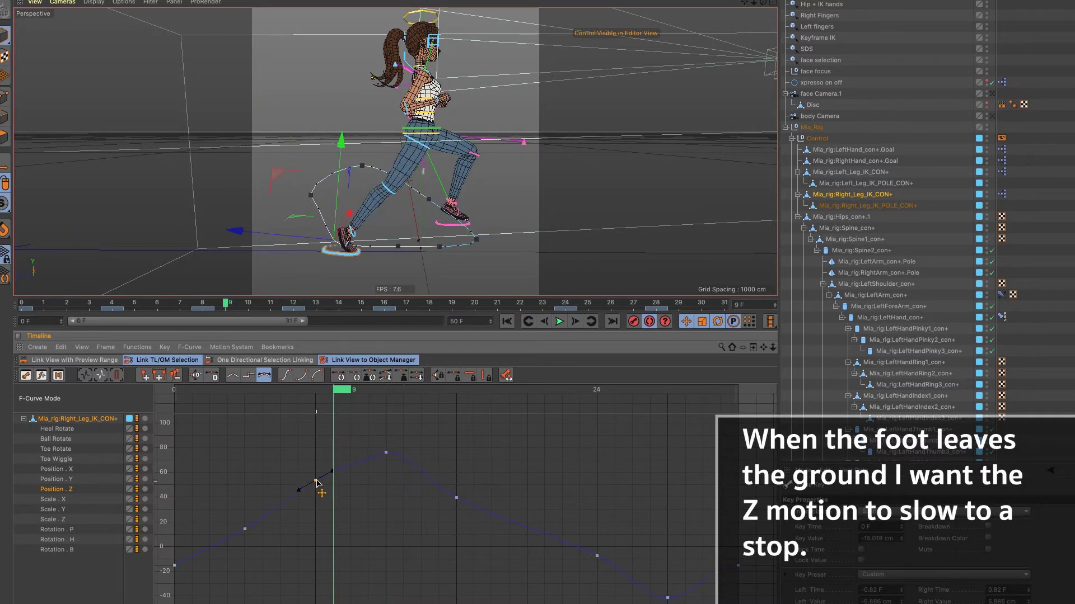
drag(316, 482, 317, 480)
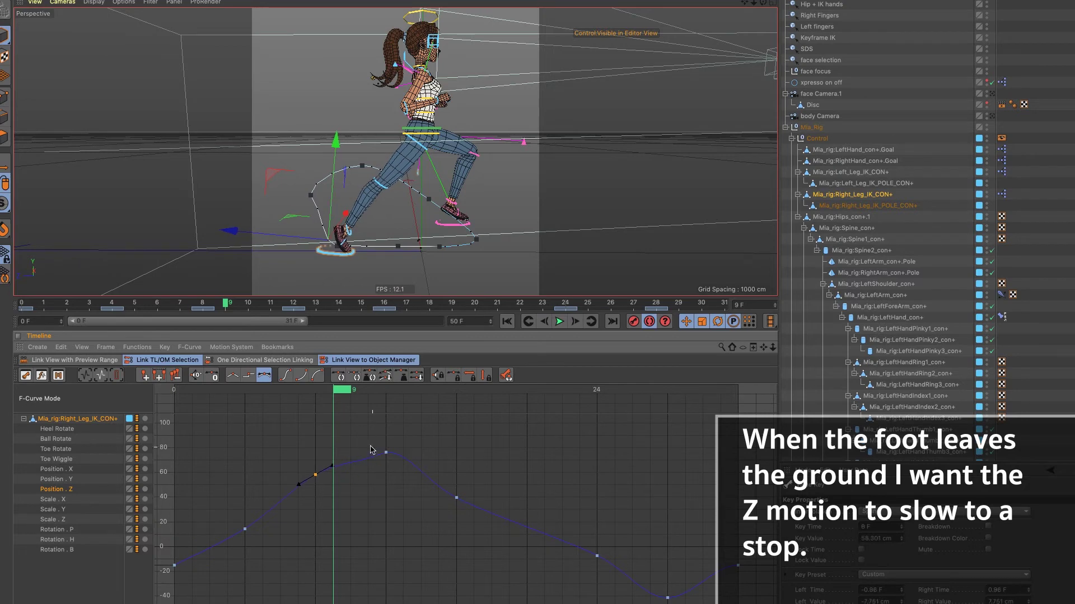
click(386, 452)
drag(368, 458, 366, 456)
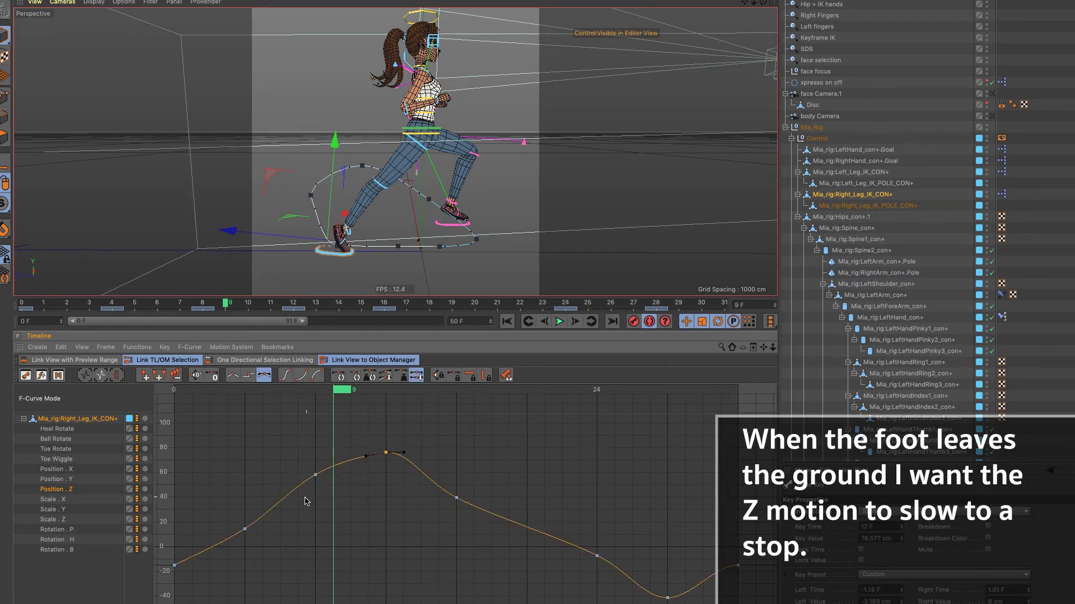
click(245, 529)
drag(245, 529, 245, 521)
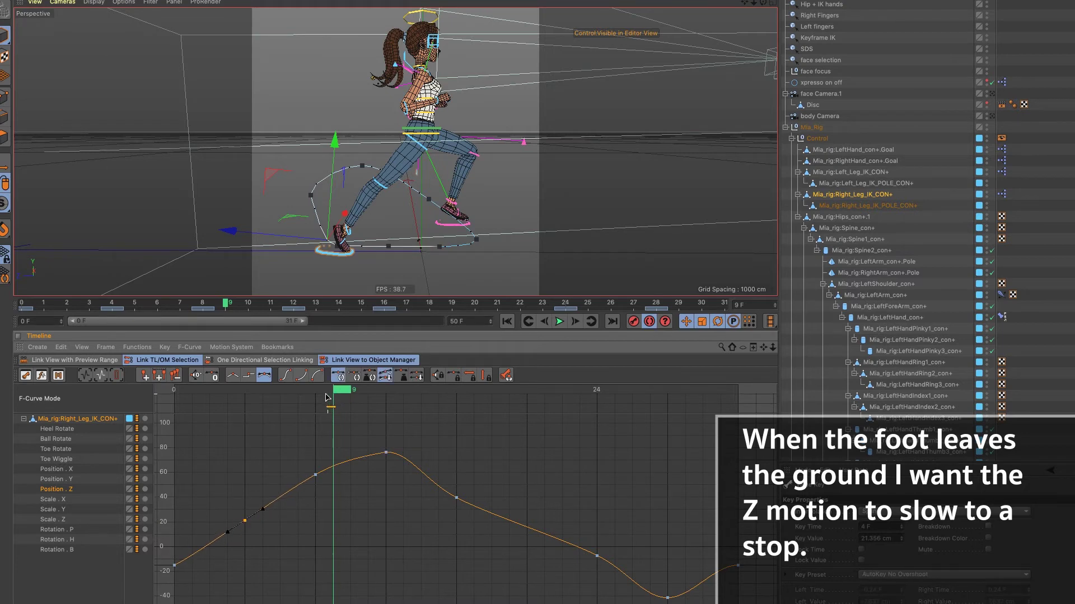
mouse_move(327, 397)
mouse_down()
mouse_move(172, 451)
mouse_move(407, 455)
mouse_up()
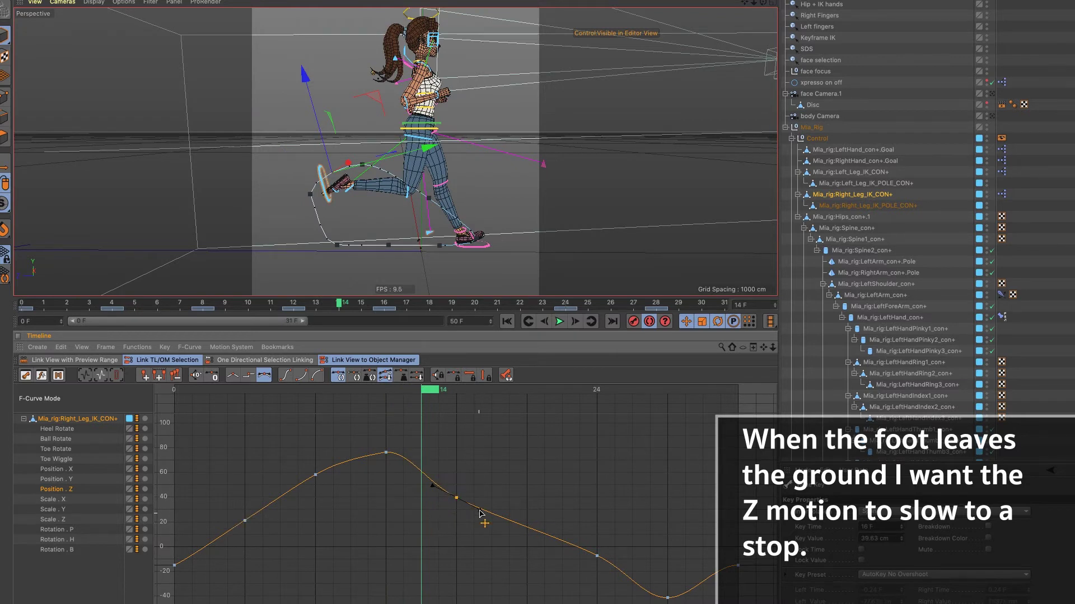
Raise the frame-16 Position.Z key and steepen its tangent, checking the foot through frames 14–28
drag(481, 513, 479, 518)
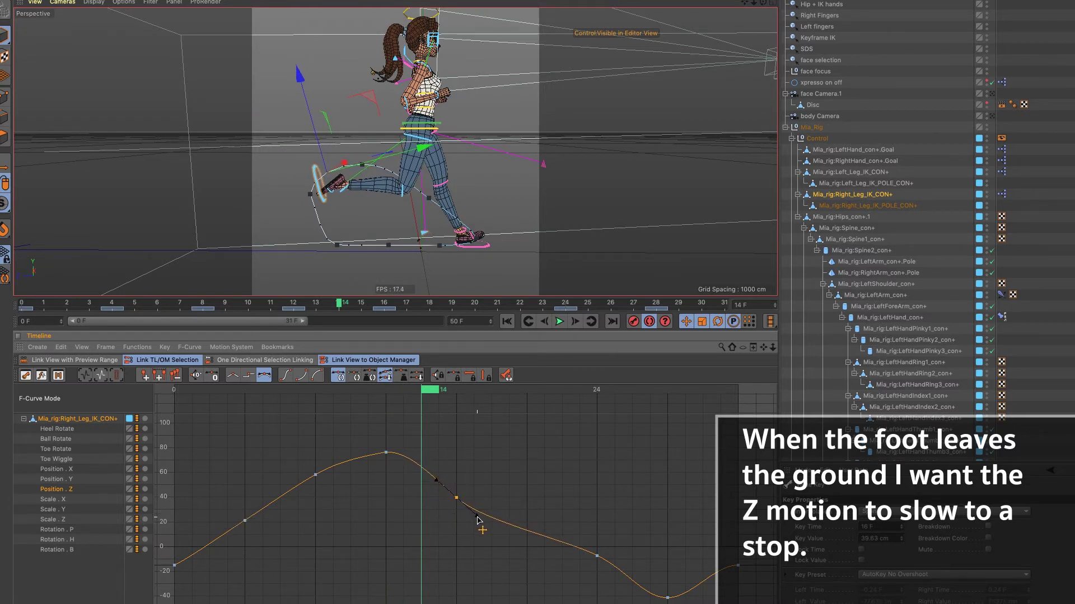
mouse_move(456, 495)
mouse_down()
mouse_move(457, 487)
mouse_move(479, 508)
mouse_up()
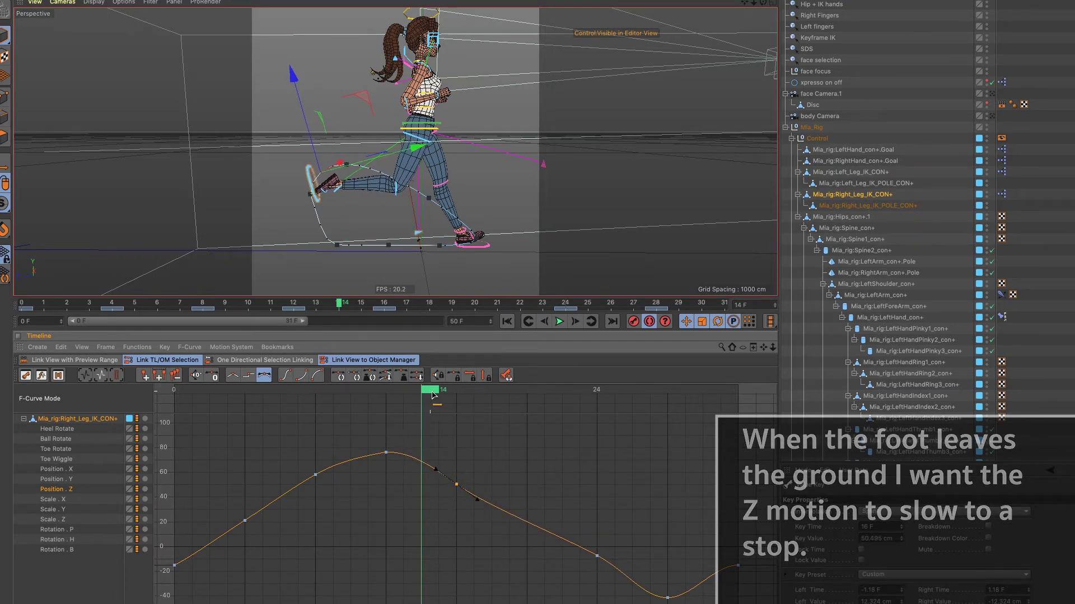
mouse_move(432, 396)
mouse_down()
mouse_move(599, 434)
mouse_move(527, 448)
mouse_up()
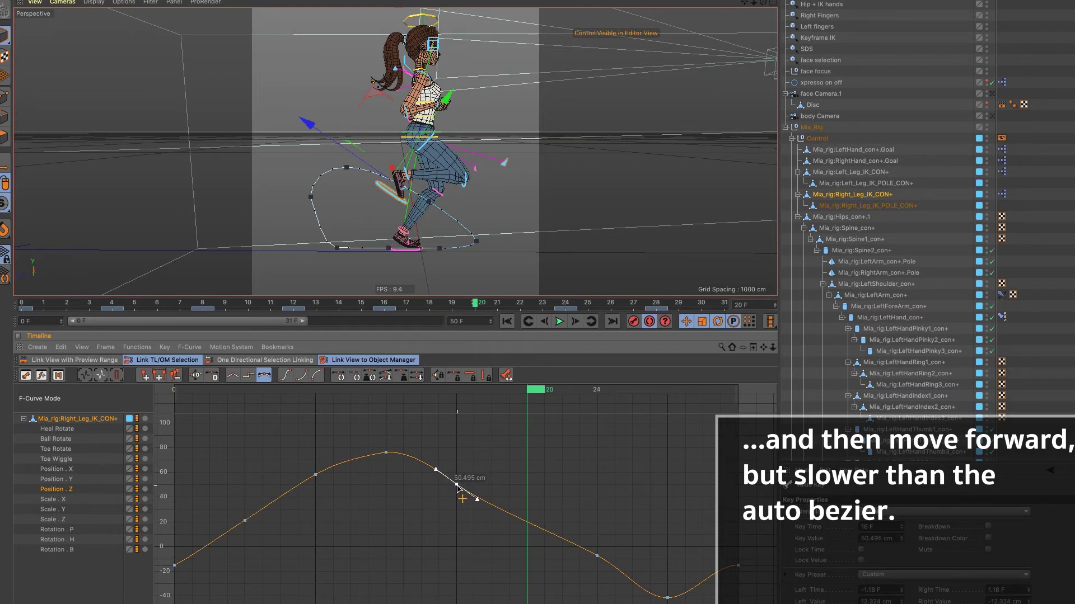
mouse_move(457, 486)
mouse_down()
mouse_move(437, 465)
mouse_move(457, 469)
mouse_up()
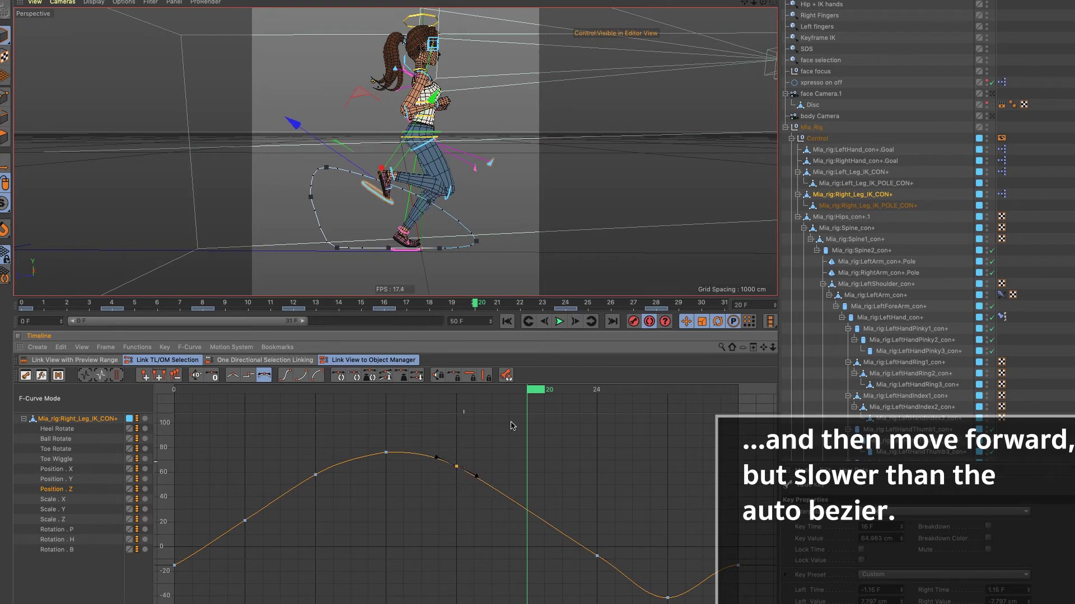
drag(532, 394, 645, 439)
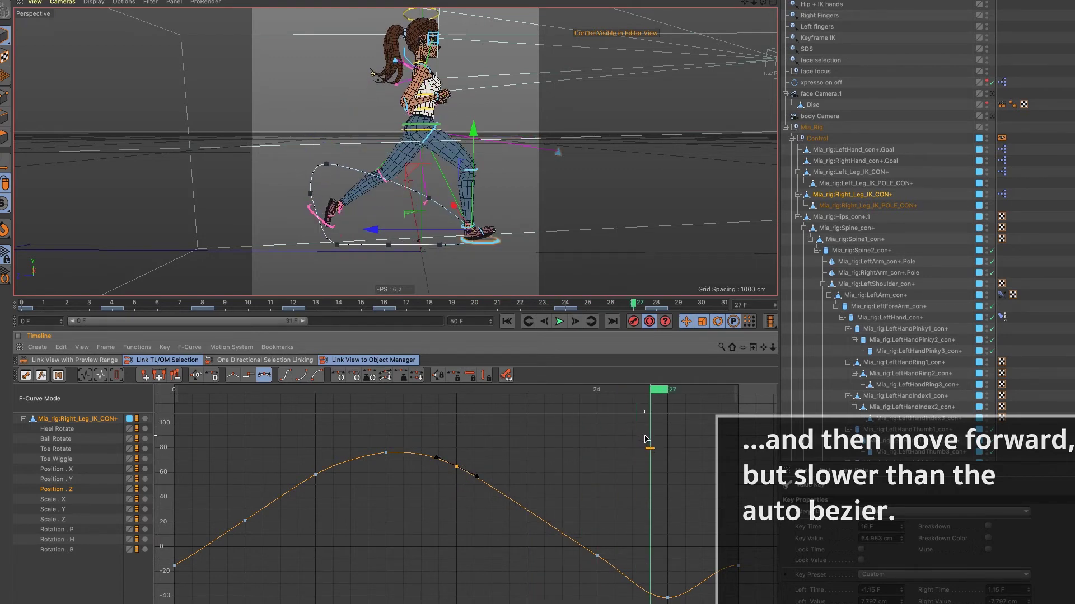
drag(646, 439, 662, 442)
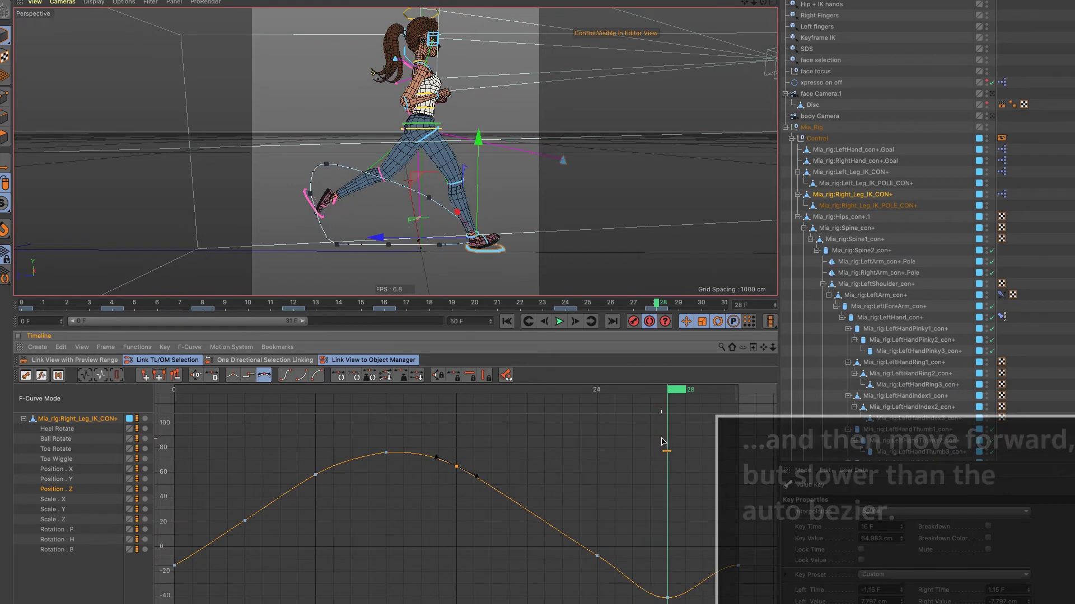
click(667, 598)
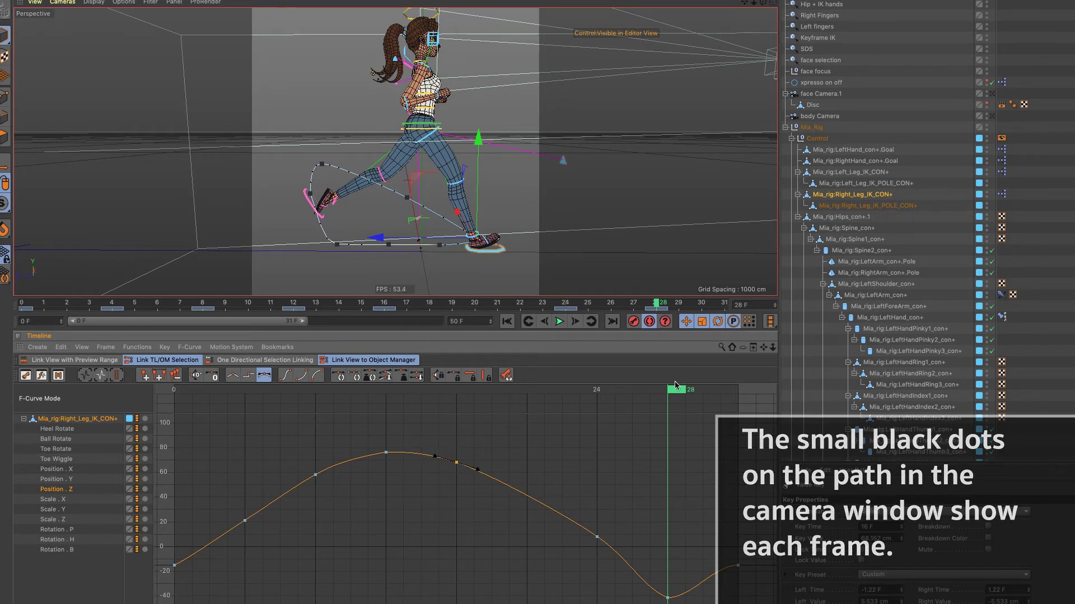
Scrub frames 19 to 27 to review the right foot's push-off, then play the jog cycle
drag(571, 389, 518, 389)
drag(536, 425, 666, 438)
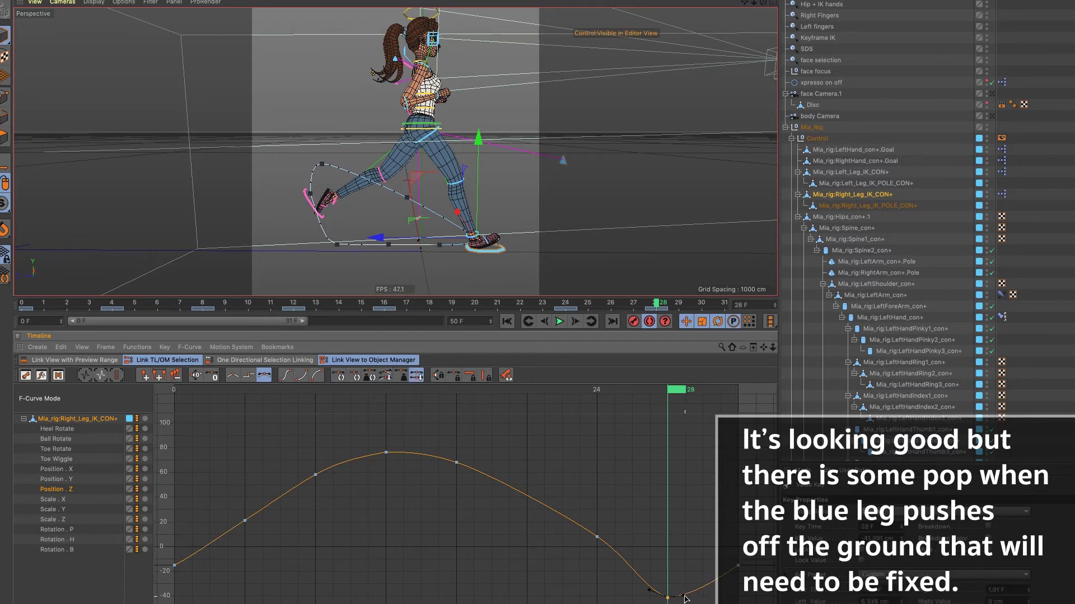
click(651, 393)
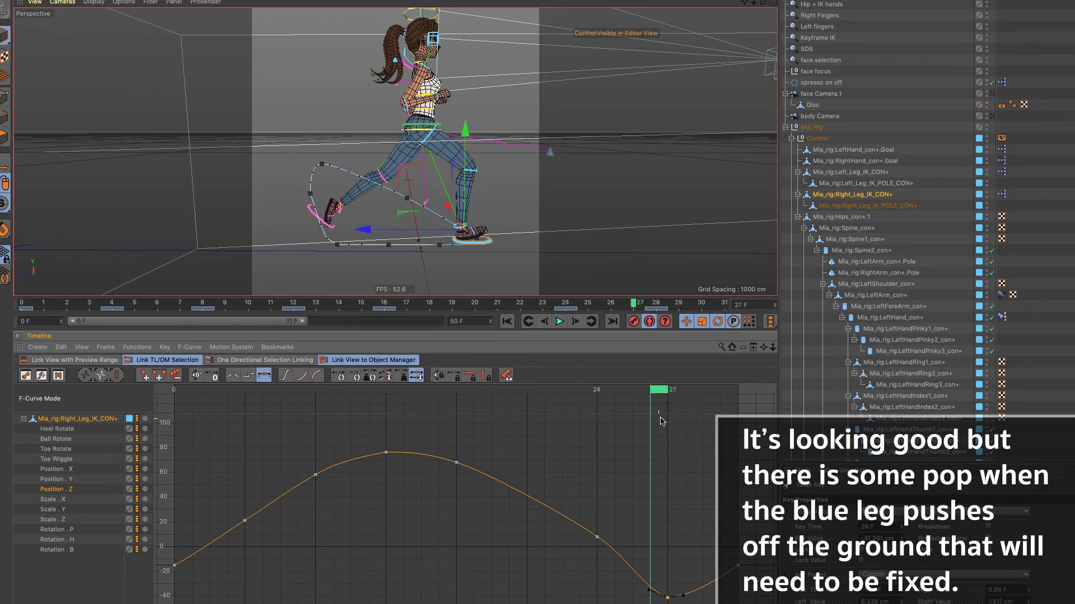
key(F8)
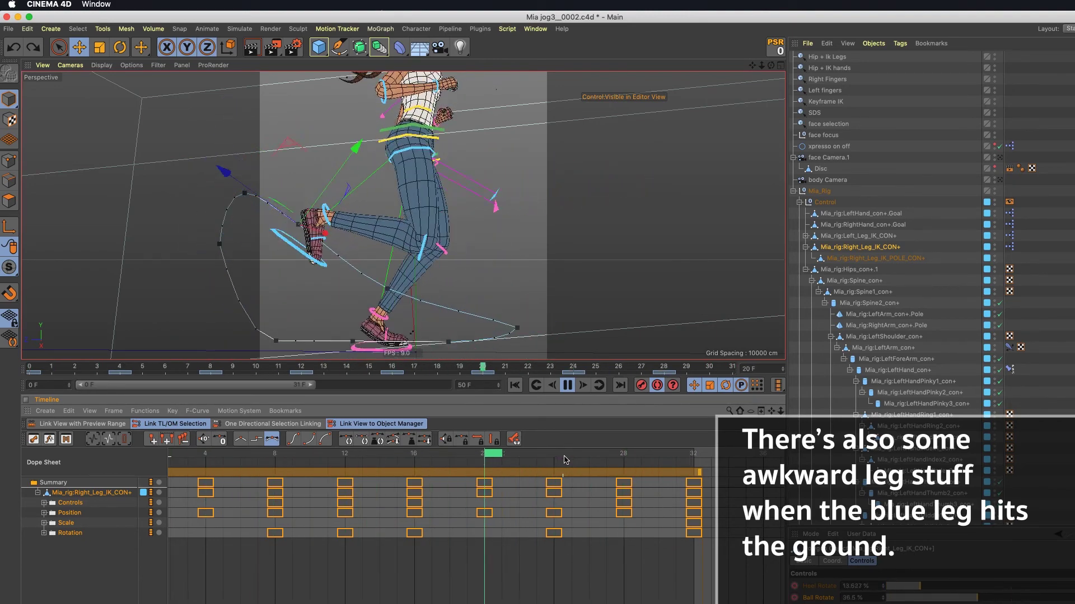
Stop playback and step from frame 24 to 29 with the Right_Leg_IK_CON+ keys in the Dope Sheet
key(F8)
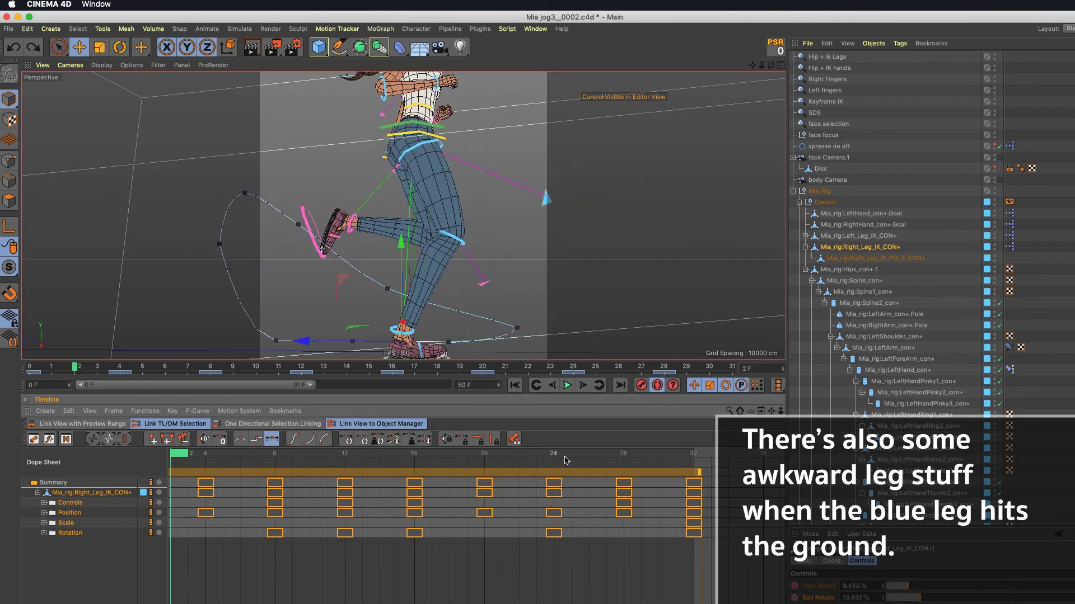
click(551, 458)
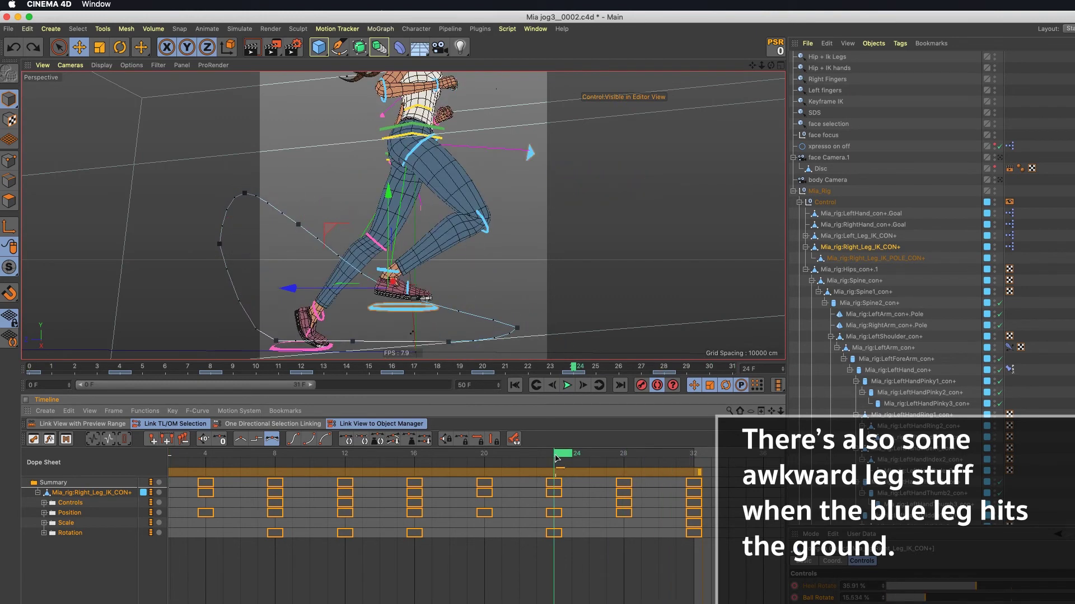
key(g)
key(g)
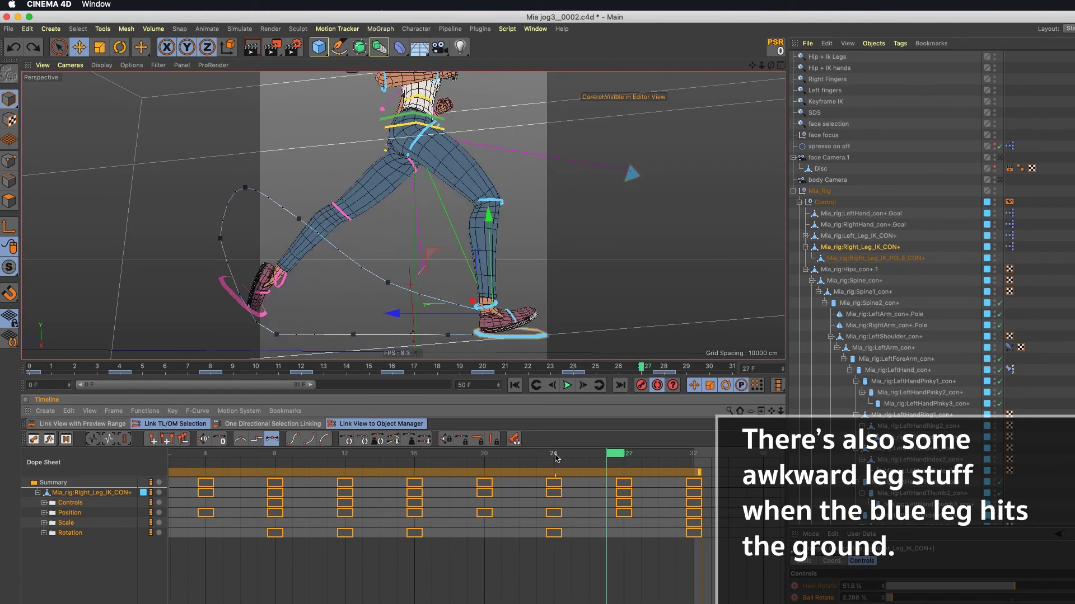
key(g)
key(g)
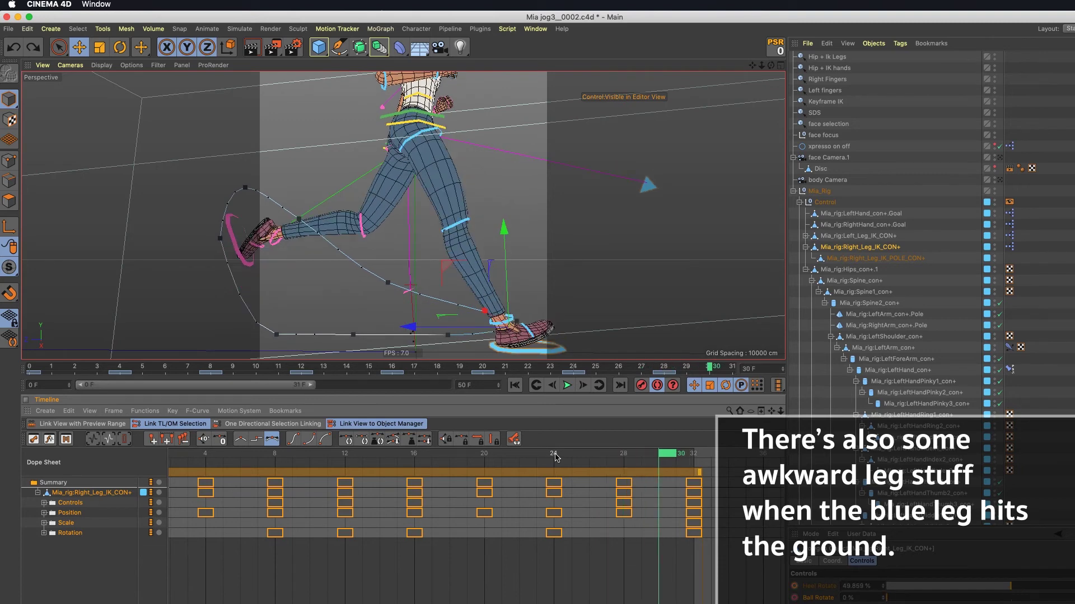
key(g)
key(g)
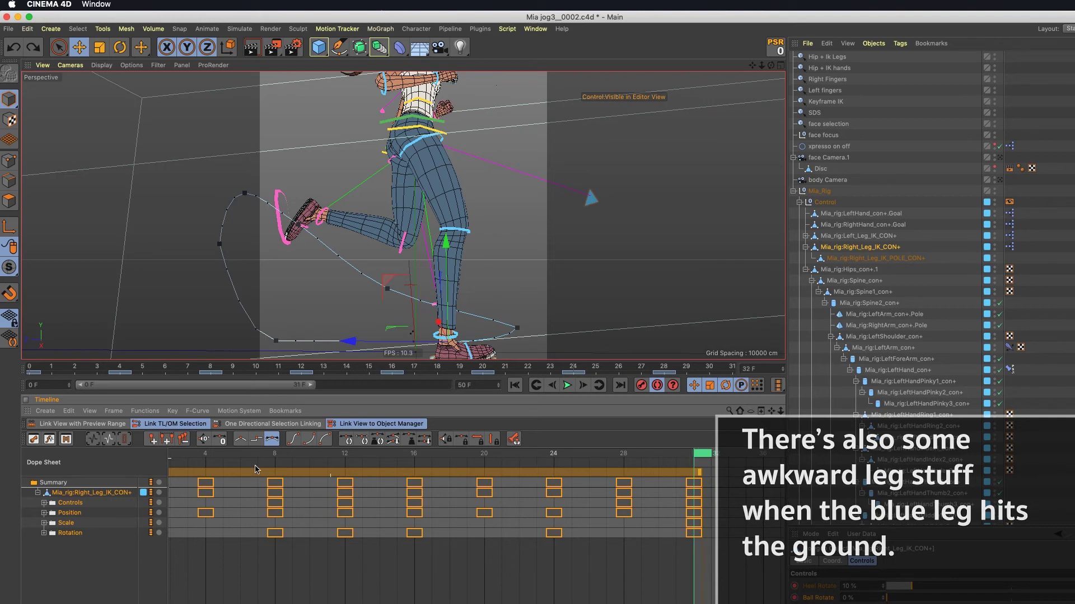
drag(771, 411, 796, 415)
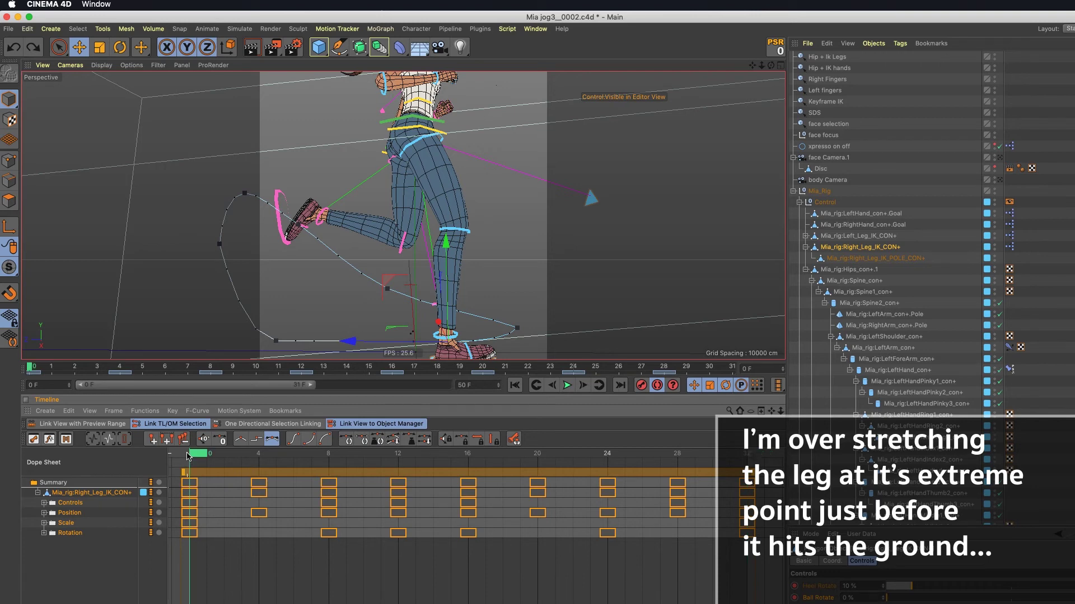
Step through frames 0–7 and 24–27 to inspect the right leg, ending on frame 28
key(g)
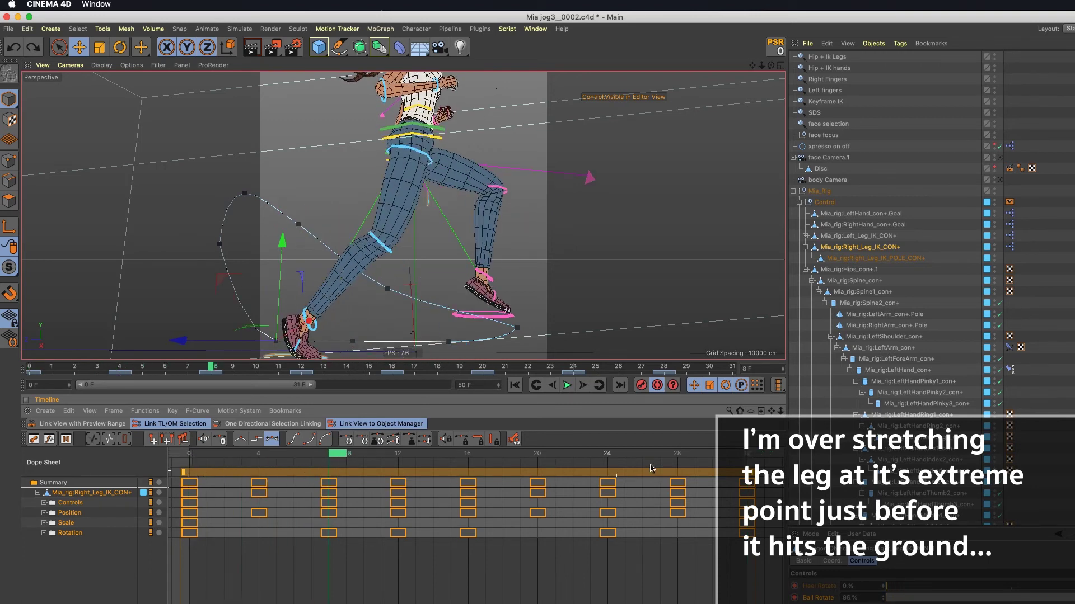
click(616, 457)
key(g)
key(g)
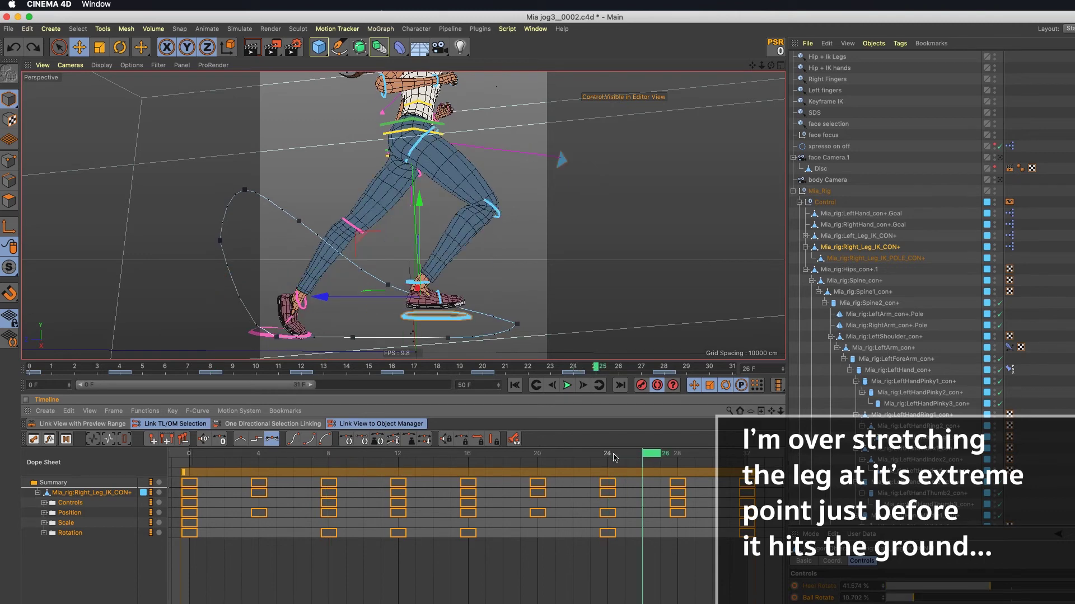
key(g)
key(g)
key(g)
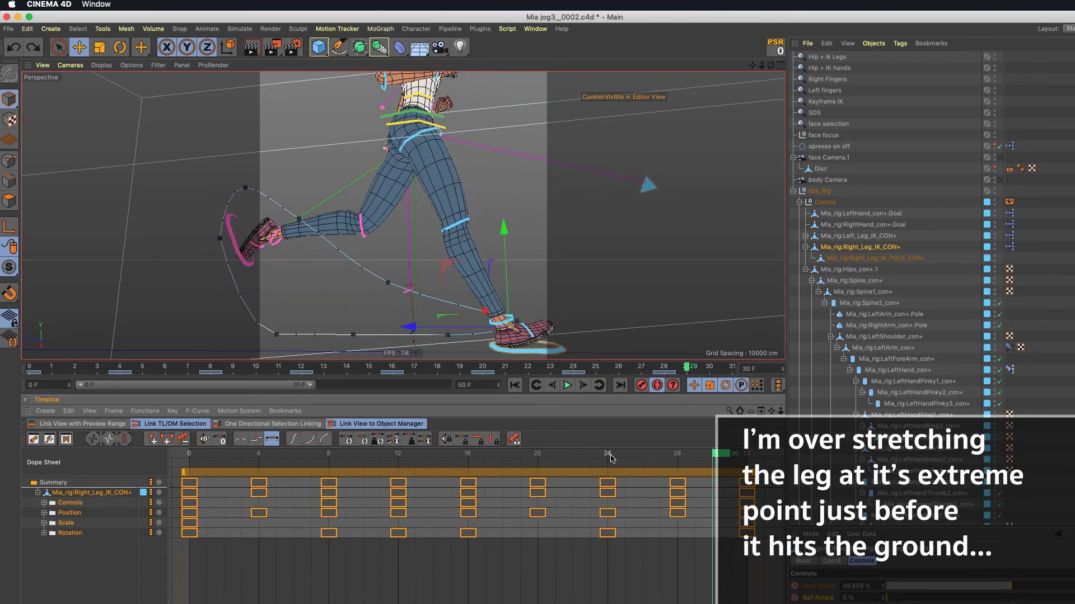
key(g)
key(g)
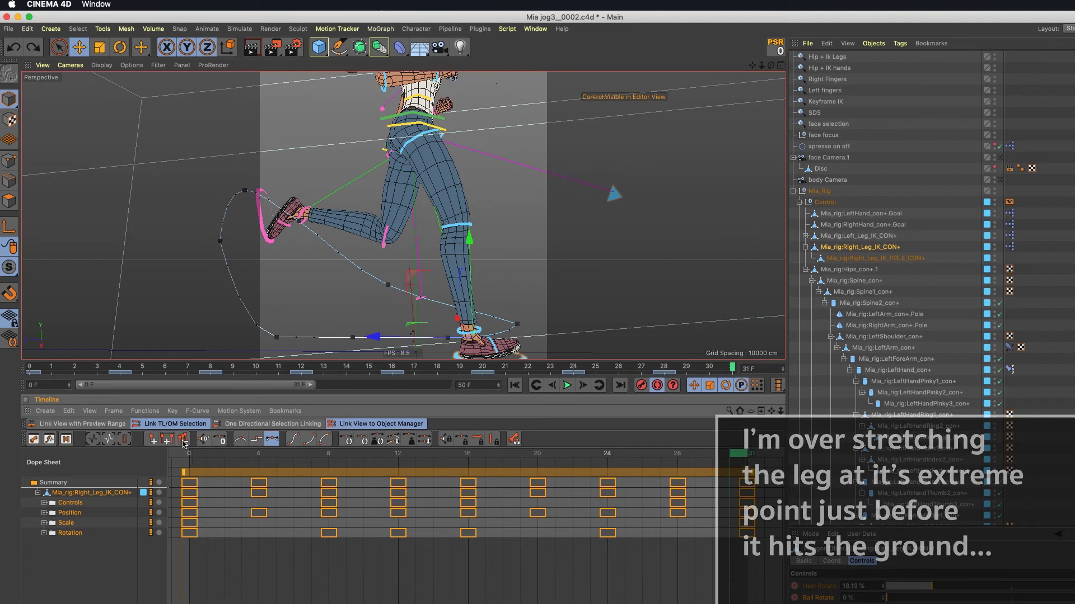
click(187, 456)
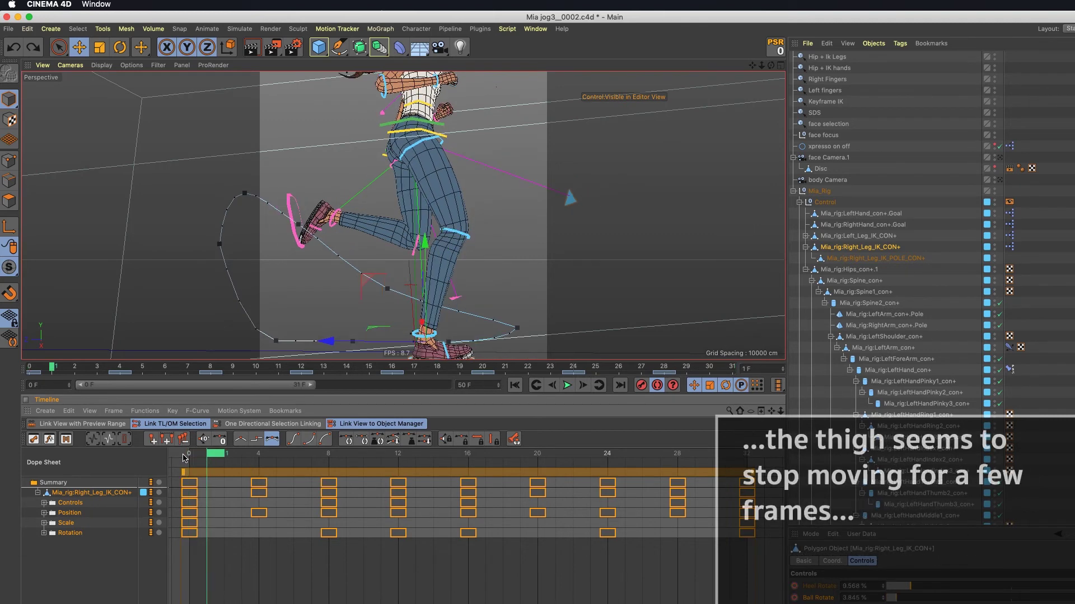
key(g)
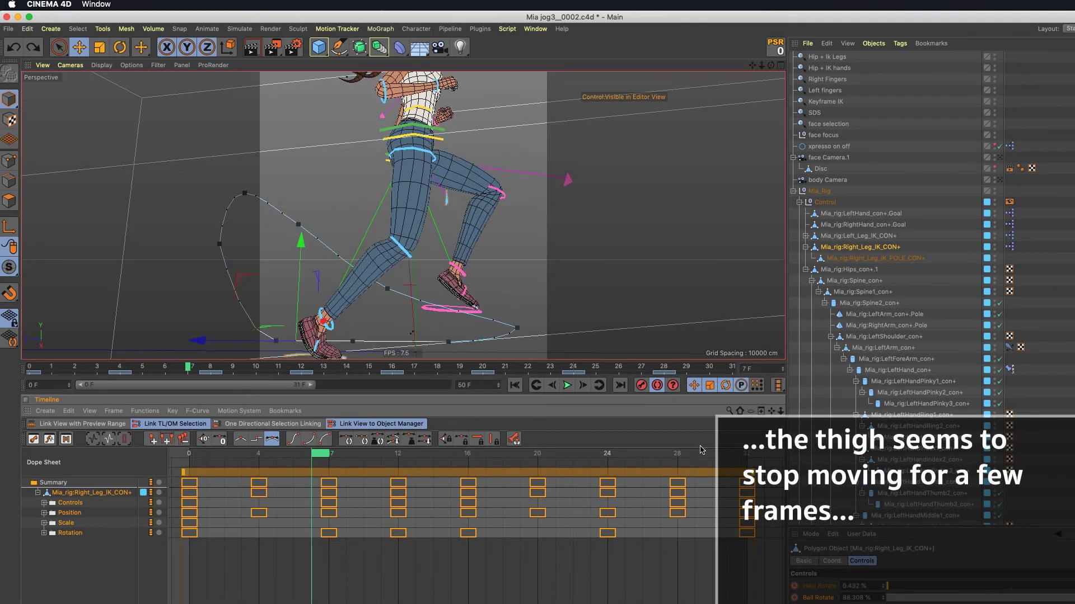
click(679, 455)
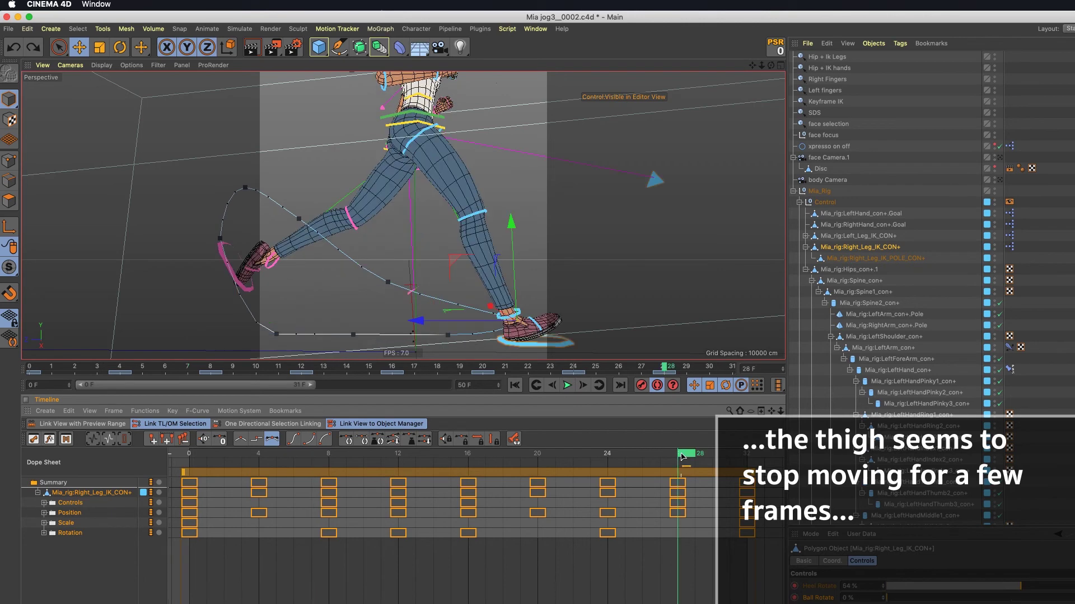
At frame 28, move the right foot back 1.859 cm along X and scrub back to check the leg
mouse_move(684, 456)
mouse_down()
mouse_move(745, 458)
mouse_move(737, 470)
mouse_move(680, 475)
mouse_up()
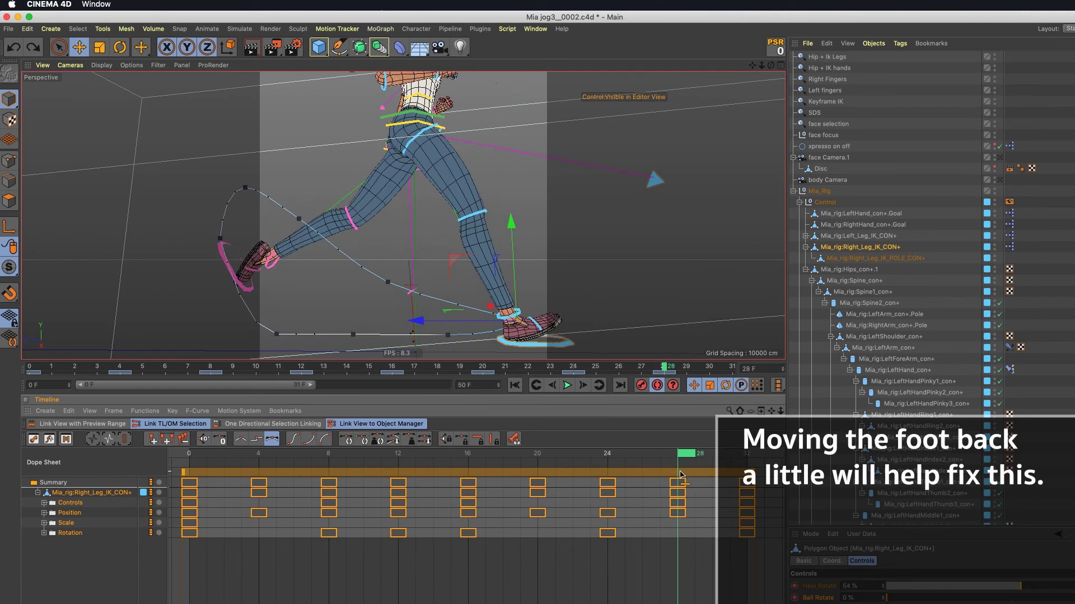
drag(415, 322, 412, 324)
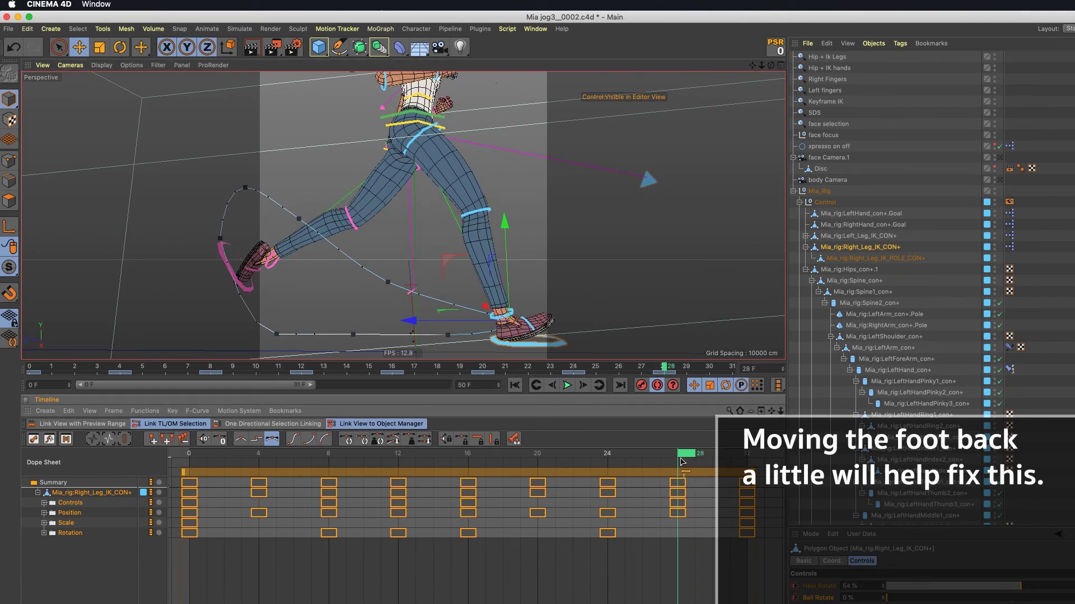
drag(688, 458, 616, 509)
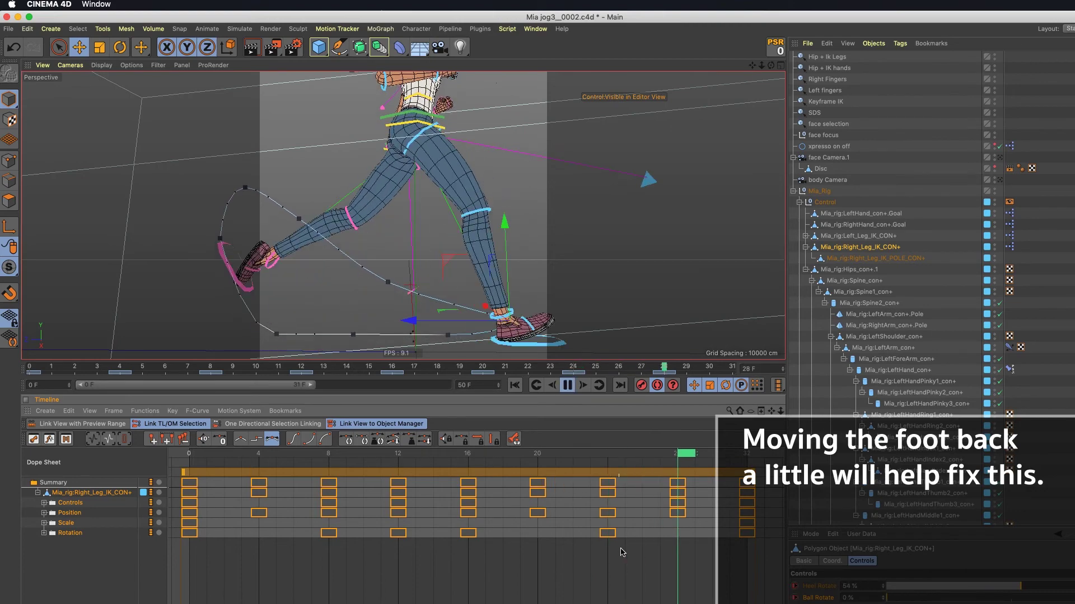